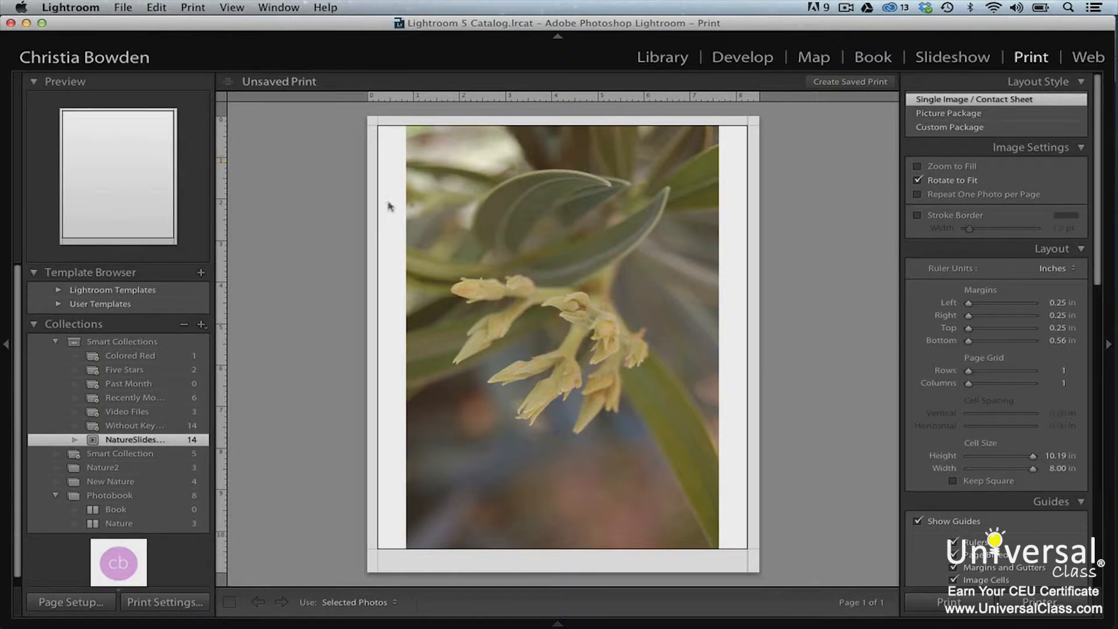
Browse the built-in Lightroom print templates, try 2-Up Greeting Card, and apply the 4 Wide template.
{"action": "left_click", "coordinate": [150, 292]}
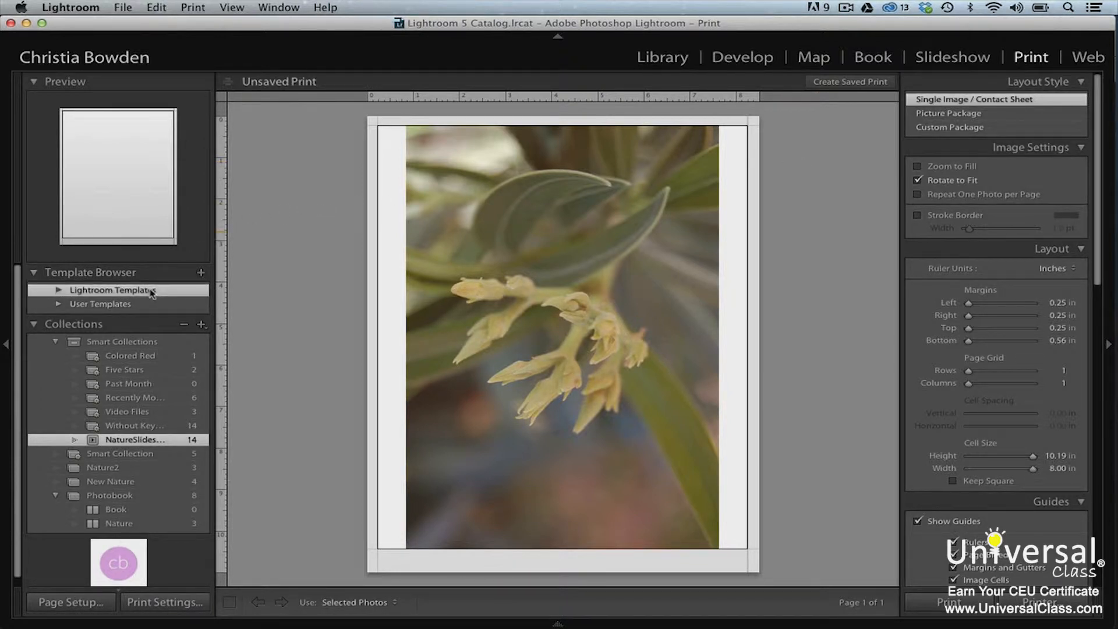
{"action": "left_click", "coordinate": [59, 291]}
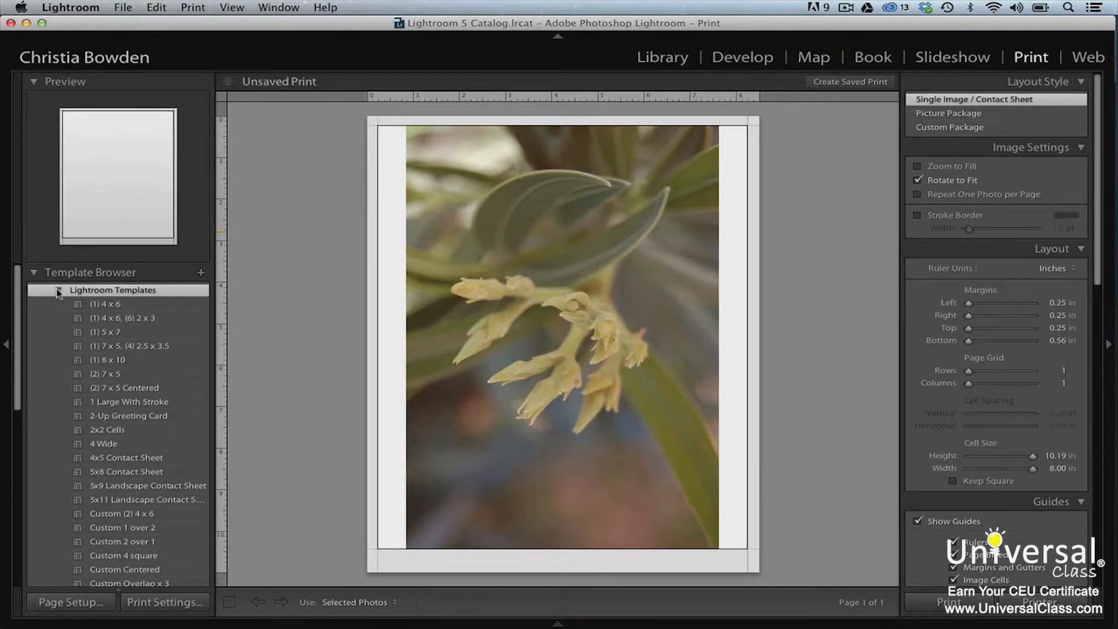
{"action": "left_click", "coordinate": [111, 415]}
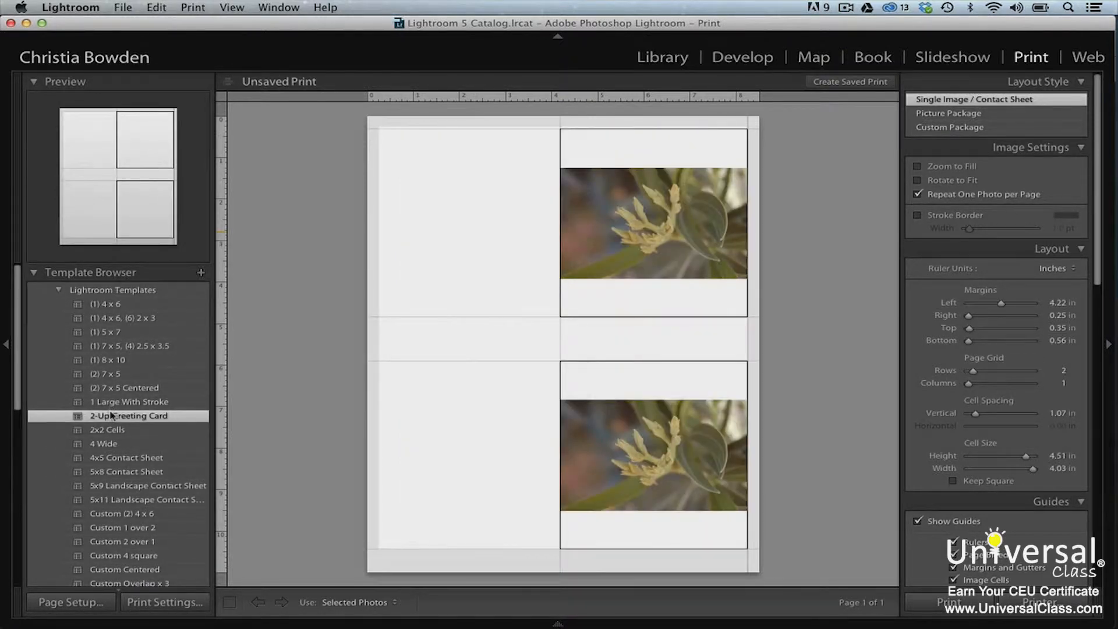
{"action": "left_click", "coordinate": [112, 444]}
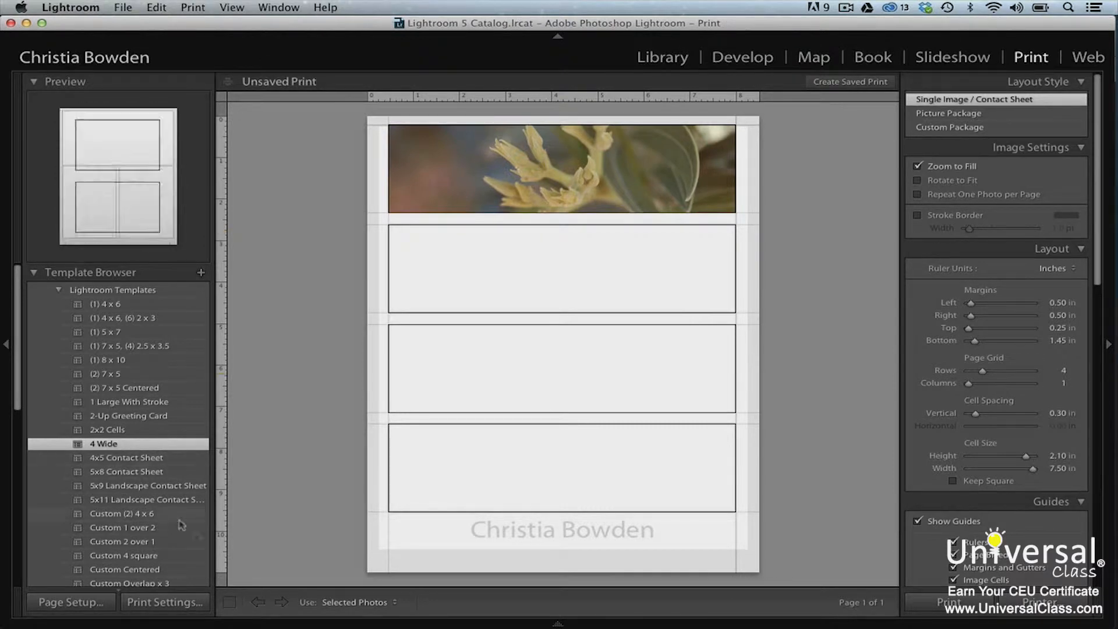
Add the rock formation, desert landscape and cactus photos to the print selection and reposition the images within their cells.
{"action": "mouse_move", "coordinate": [255, 625]}
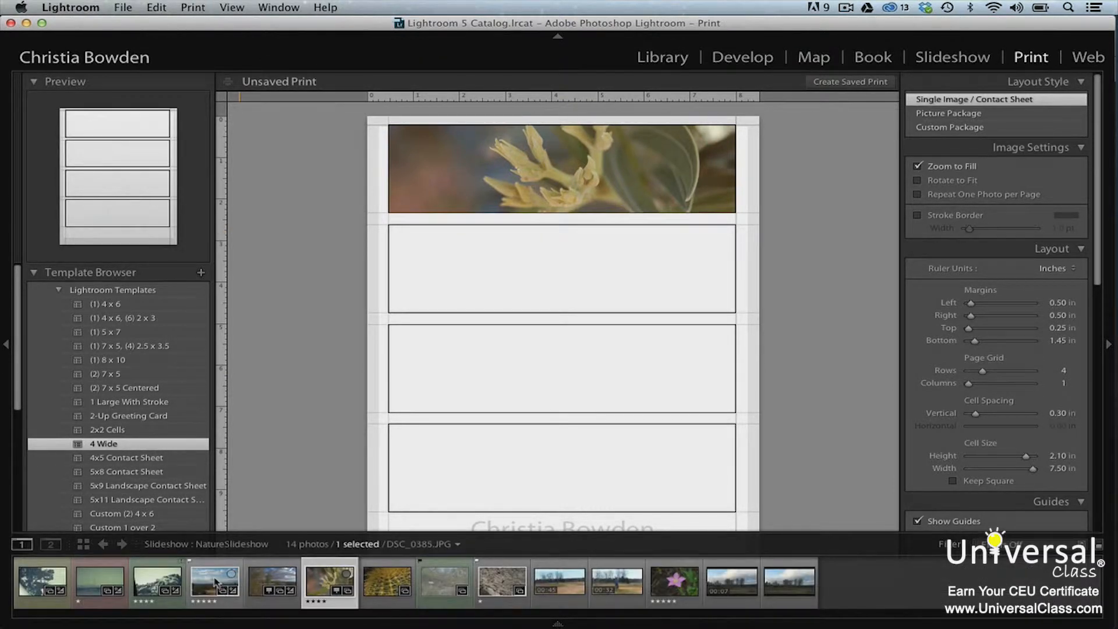
{"action": "left_click", "coordinate": [217, 583], "text": "super"}
{"action": "left_click", "coordinate": [158, 581], "text": "super"}
{"action": "left_click", "coordinate": [396, 586], "text": "super"}
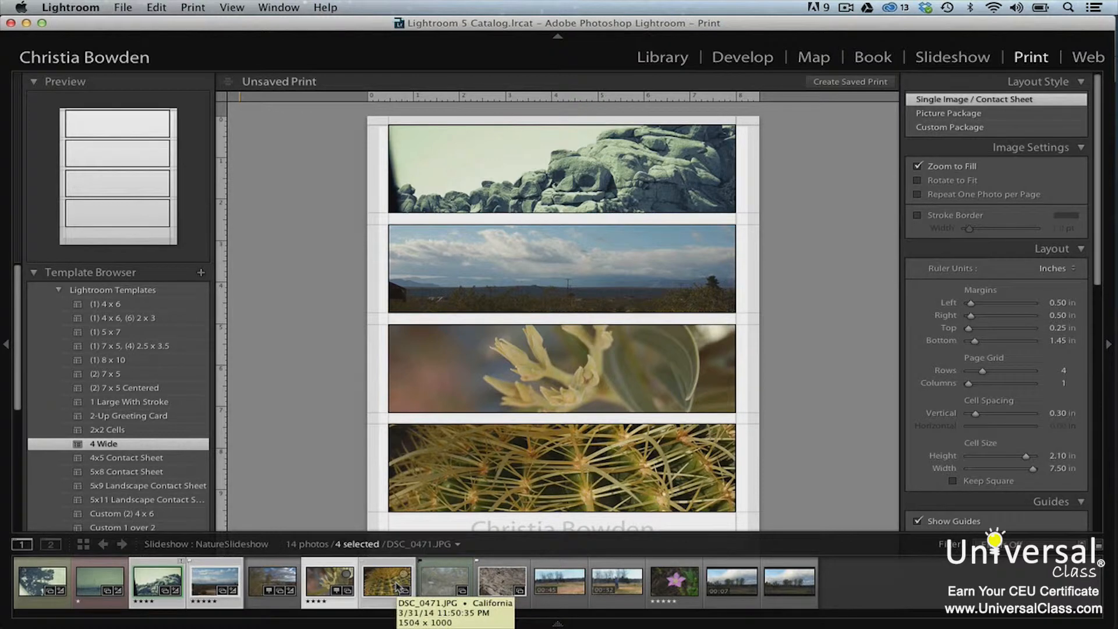
{"action": "left_click_drag", "start_coordinate": [548, 361], "coordinate": [546, 387]}
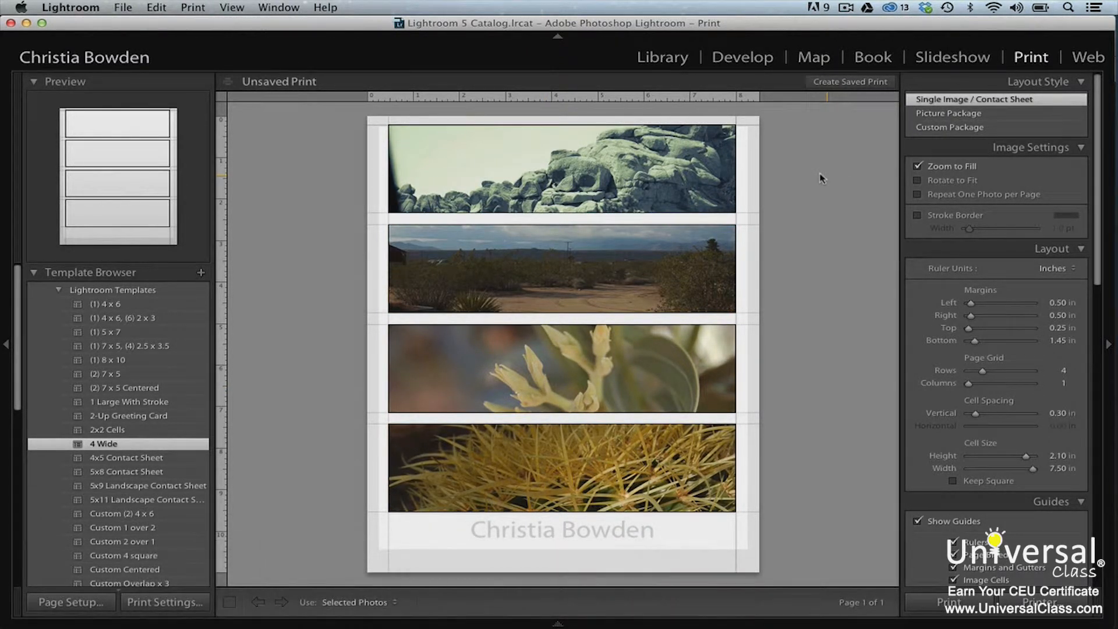
Configure the page setup for the EPSON WF-2540 Series printer with A4 paper.
{"action": "left_click", "coordinate": [122, 8]}
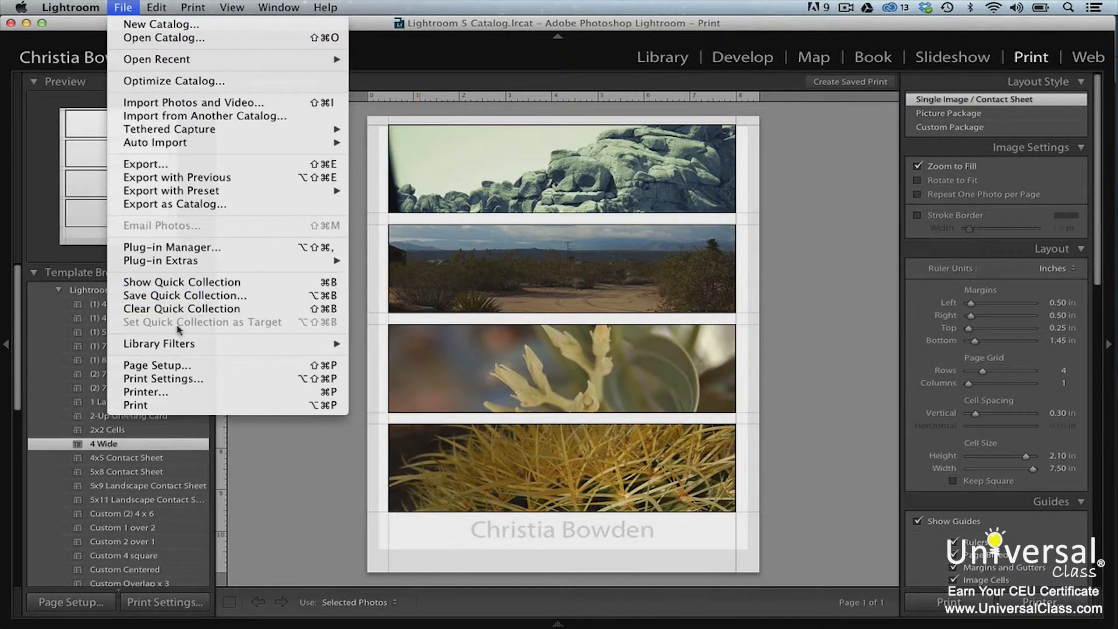
{"action": "left_click", "coordinate": [178, 366]}
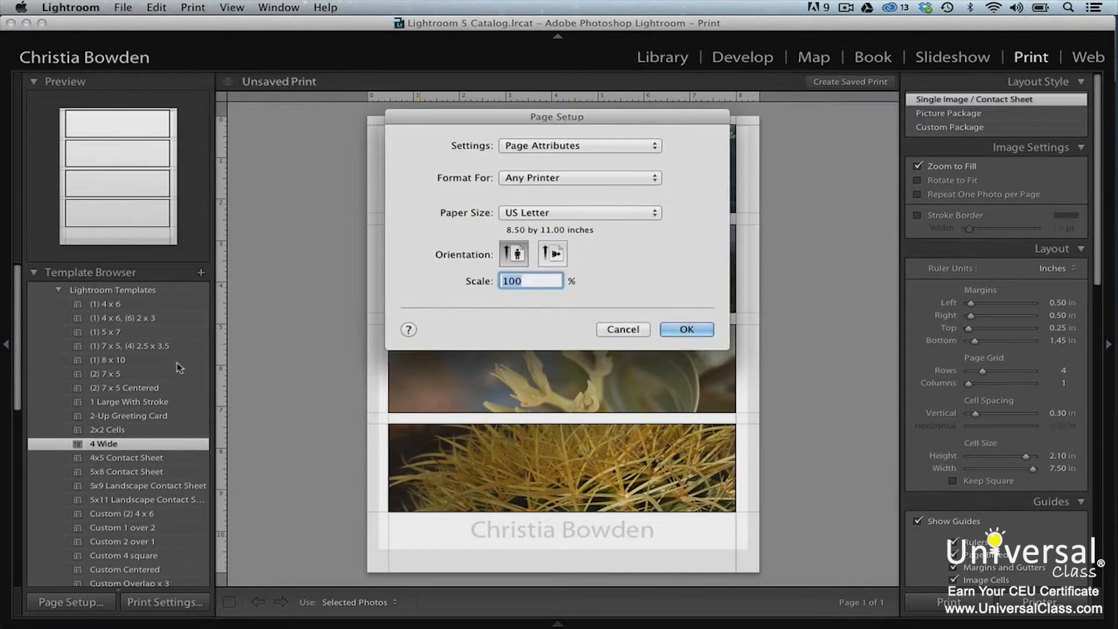
{"action": "left_click", "coordinate": [641, 179]}
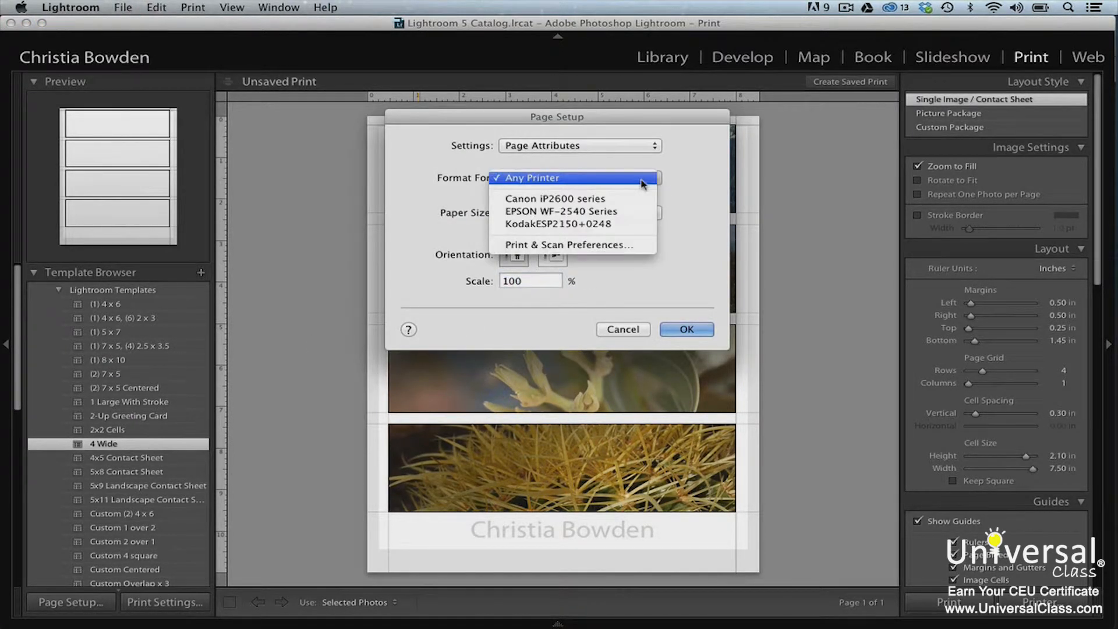
{"action": "left_click", "coordinate": [640, 212]}
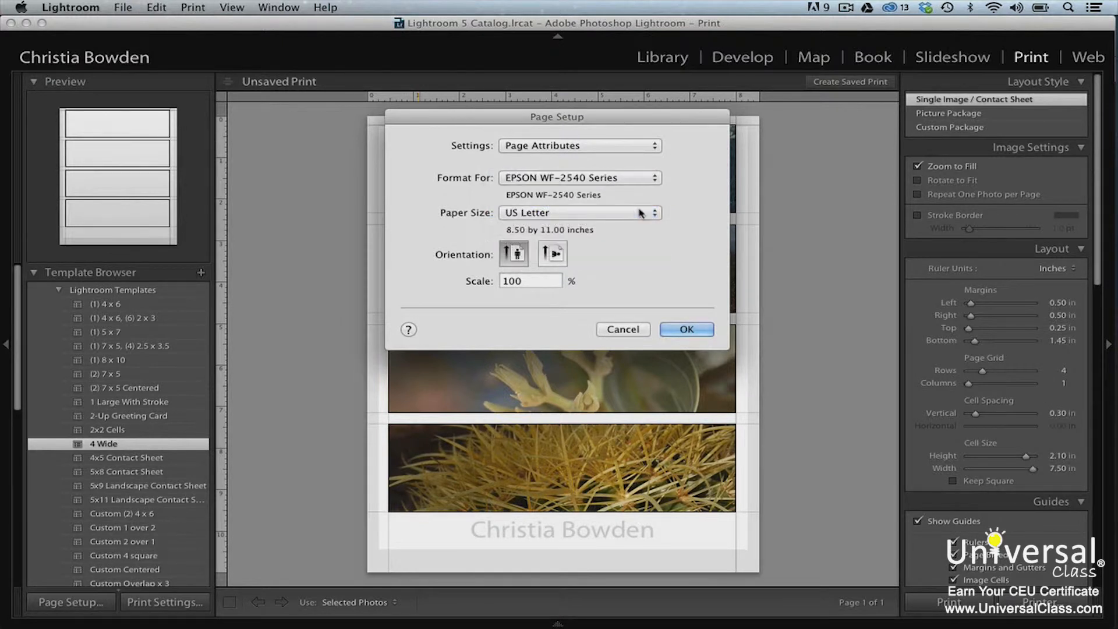
{"action": "left_click", "coordinate": [641, 213]}
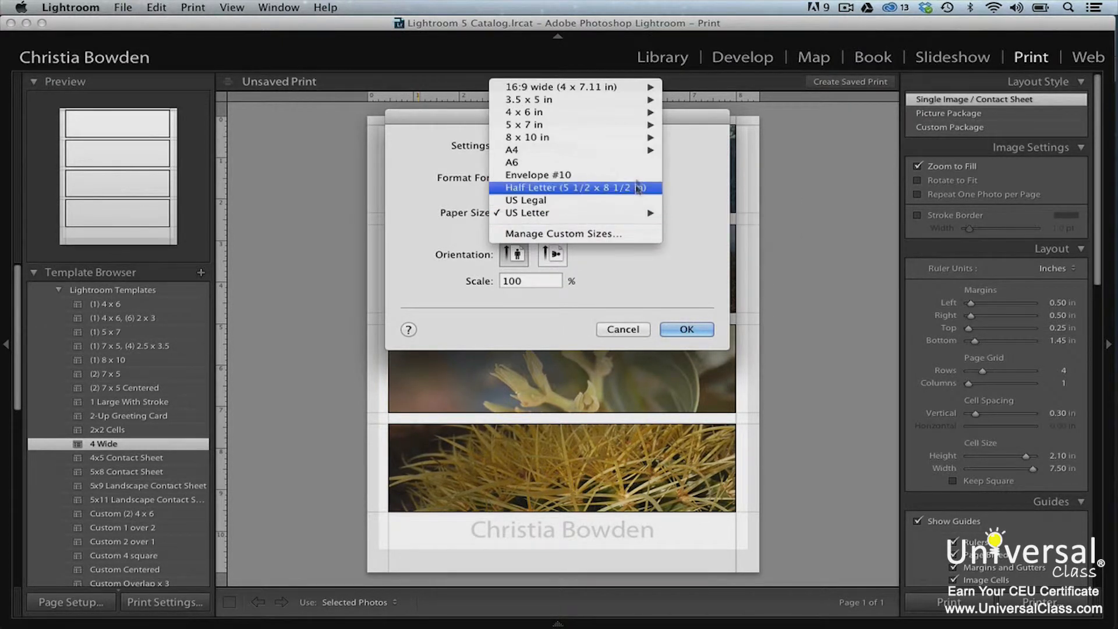
{"action": "left_click", "coordinate": [676, 150]}
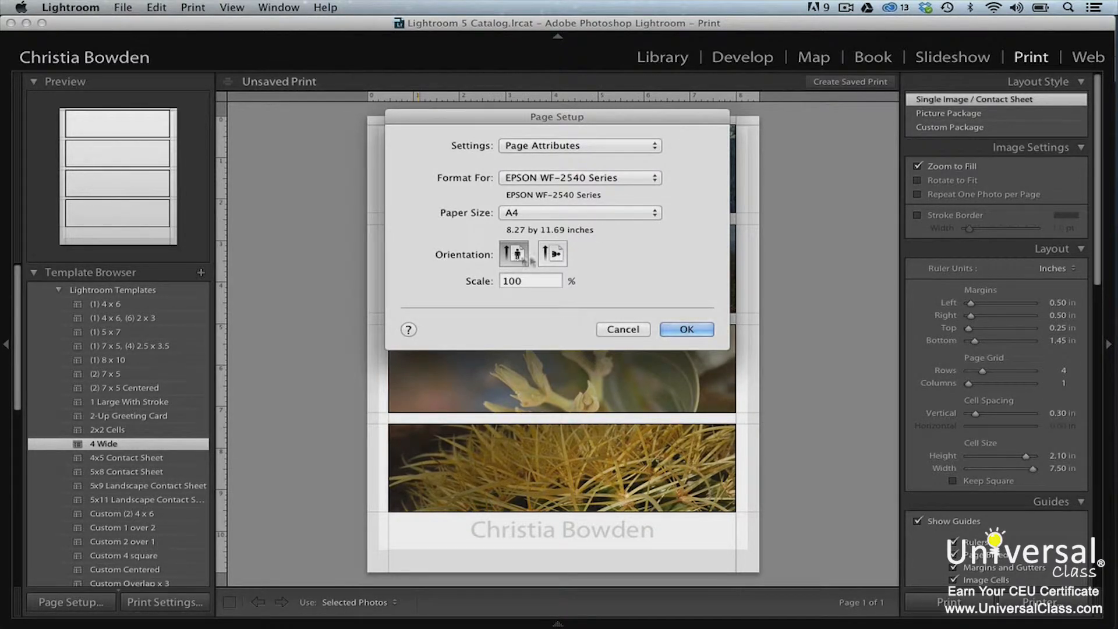
{"action": "left_click", "coordinate": [663, 326]}
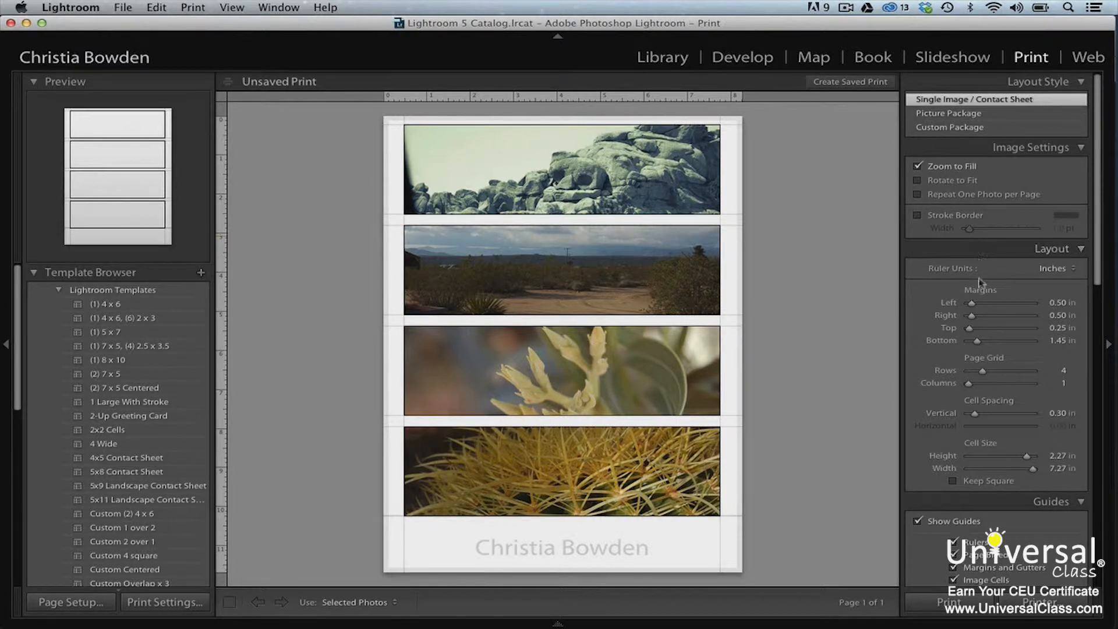
Set the layout's left margin to 0.86 in, right margin to 0.96 in, and the page grid to 6 rows.
{"action": "left_click_drag", "start_coordinate": [971, 303], "coordinate": [976, 304]}
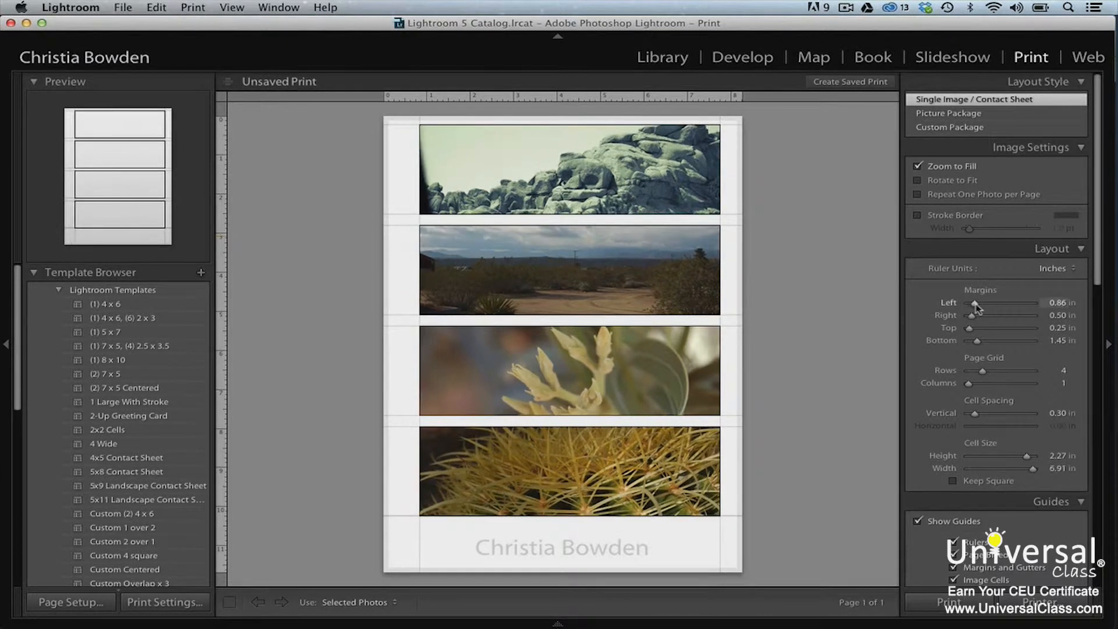
{"action": "left_click_drag", "start_coordinate": [972, 315], "coordinate": [976, 317]}
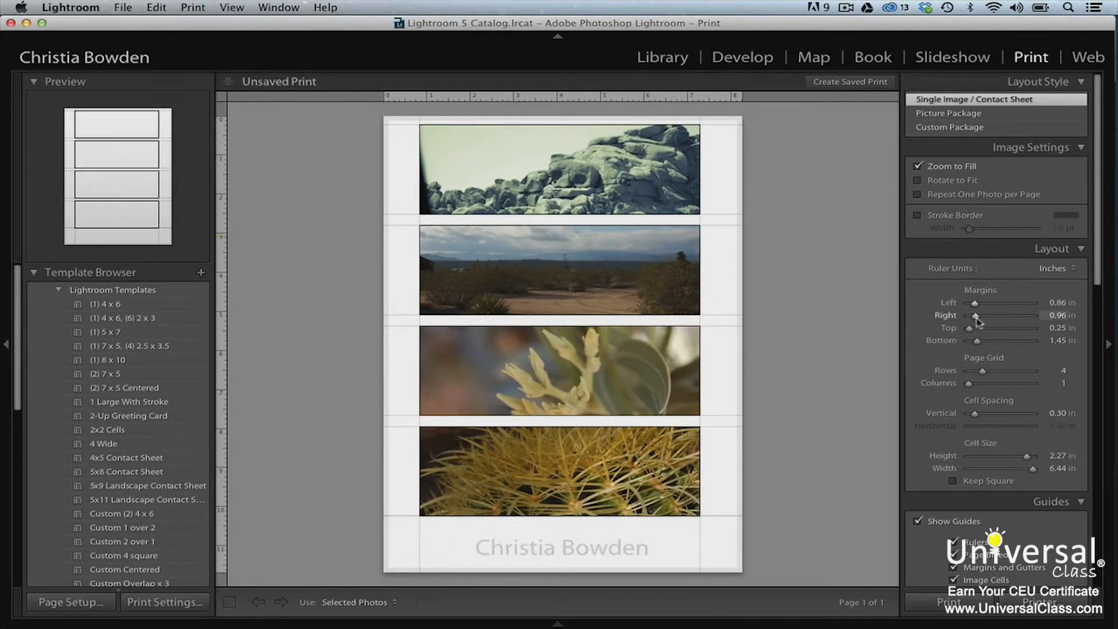
{"action": "left_click_drag", "start_coordinate": [986, 372], "coordinate": [993, 376]}
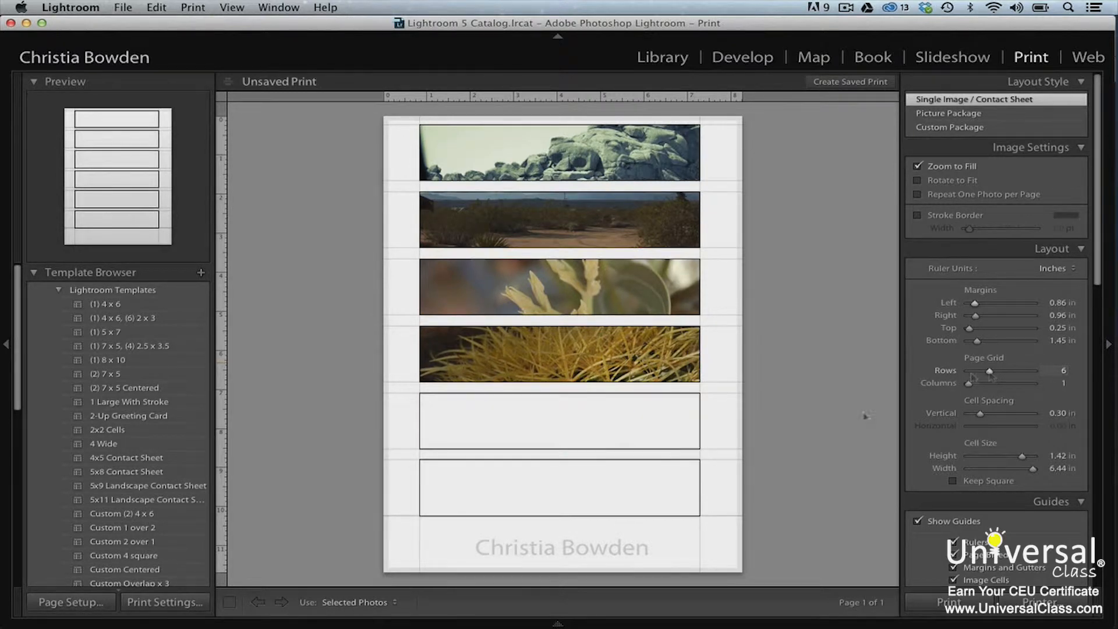
Add the rocky ground and wind turbine photos to the selection to fill the remaining two cells.
{"action": "mouse_move", "coordinate": [420, 626]}
{"action": "left_click", "coordinate": [499, 597], "text": "super"}
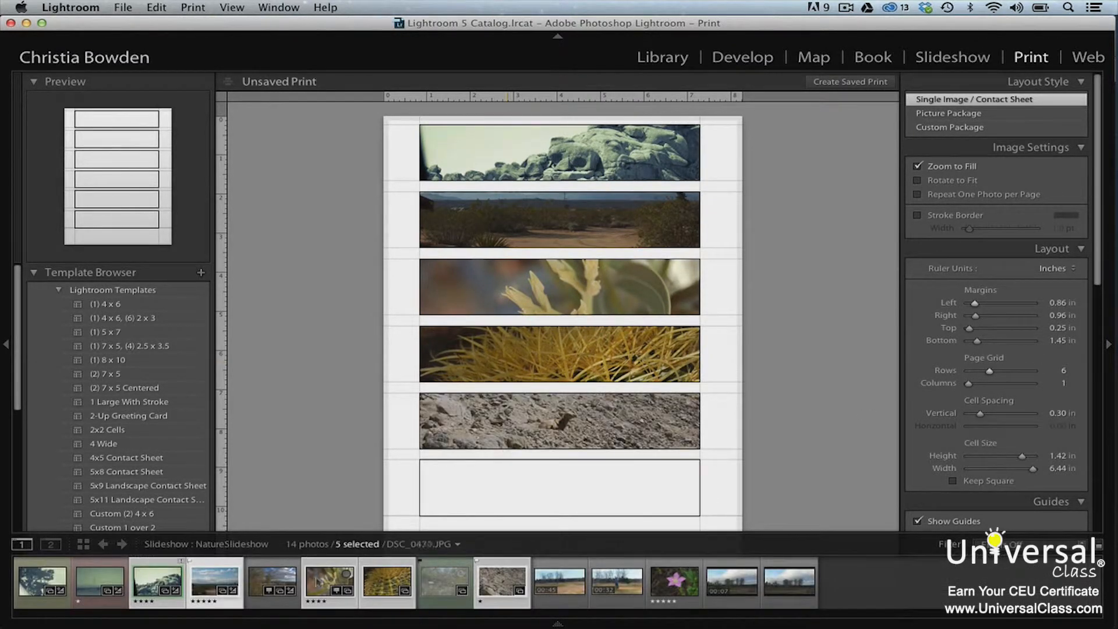
{"action": "left_click", "coordinate": [106, 575], "text": "super"}
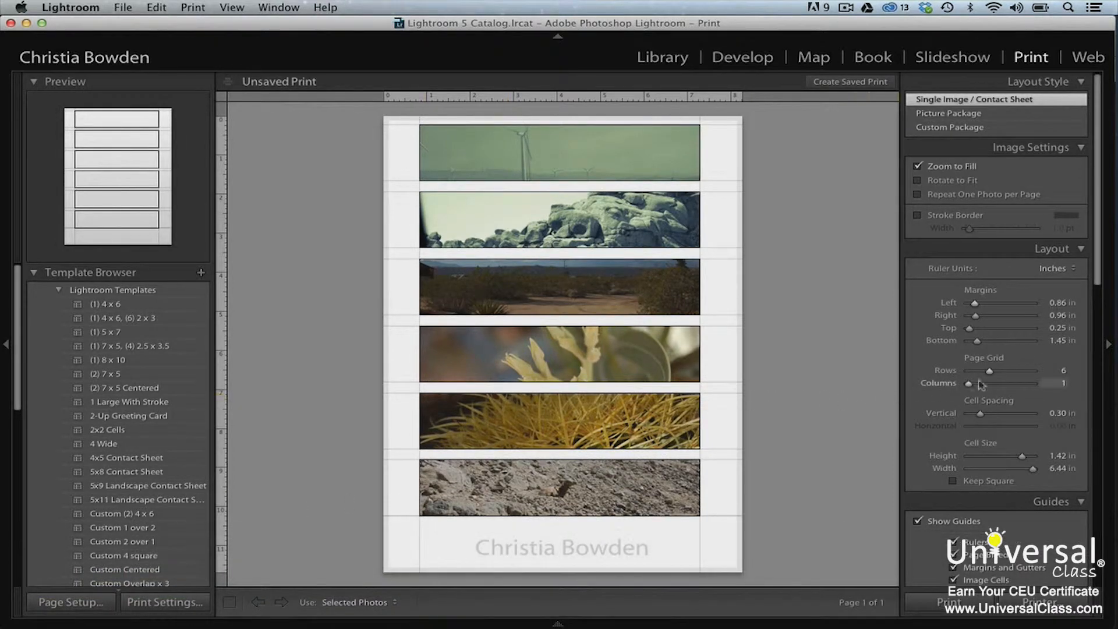
Set the page grid to 2 columns and keep the cells square at a size of 1.58 in.
{"action": "left_click_drag", "start_coordinate": [969, 384], "coordinate": [972, 428]}
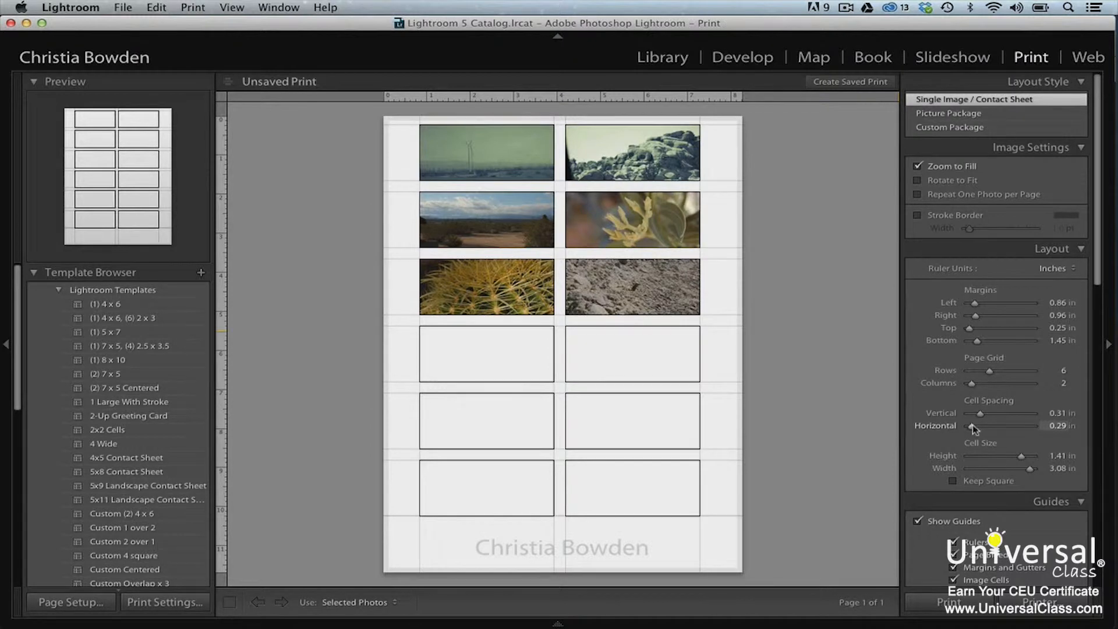
{"action": "left_click", "coordinate": [953, 481]}
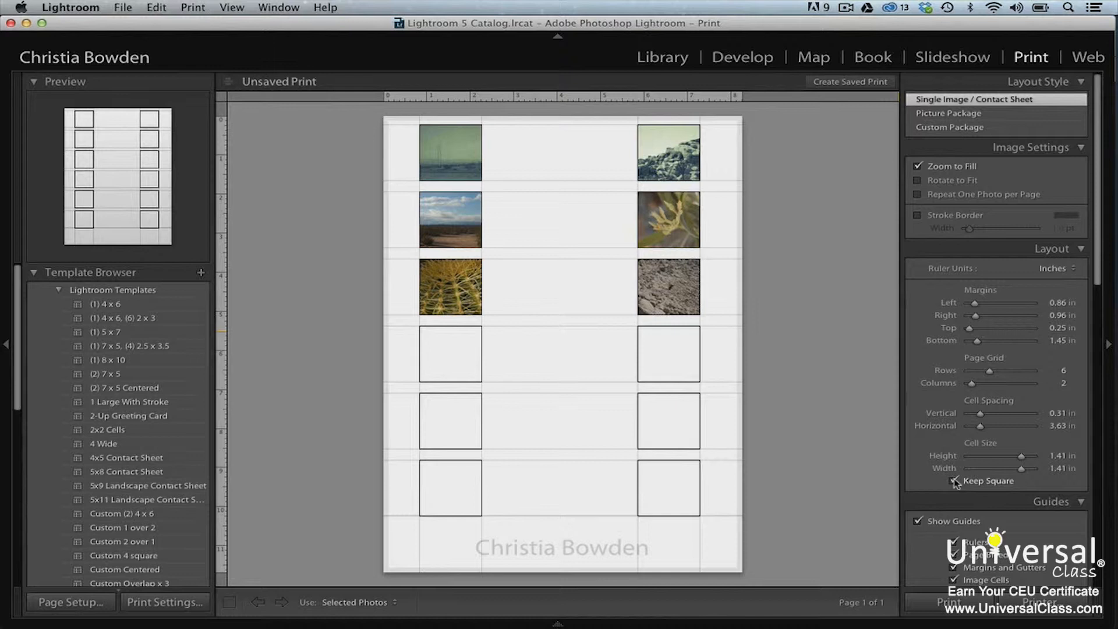
{"action": "left_click_drag", "start_coordinate": [1021, 456], "coordinate": [1030, 458]}
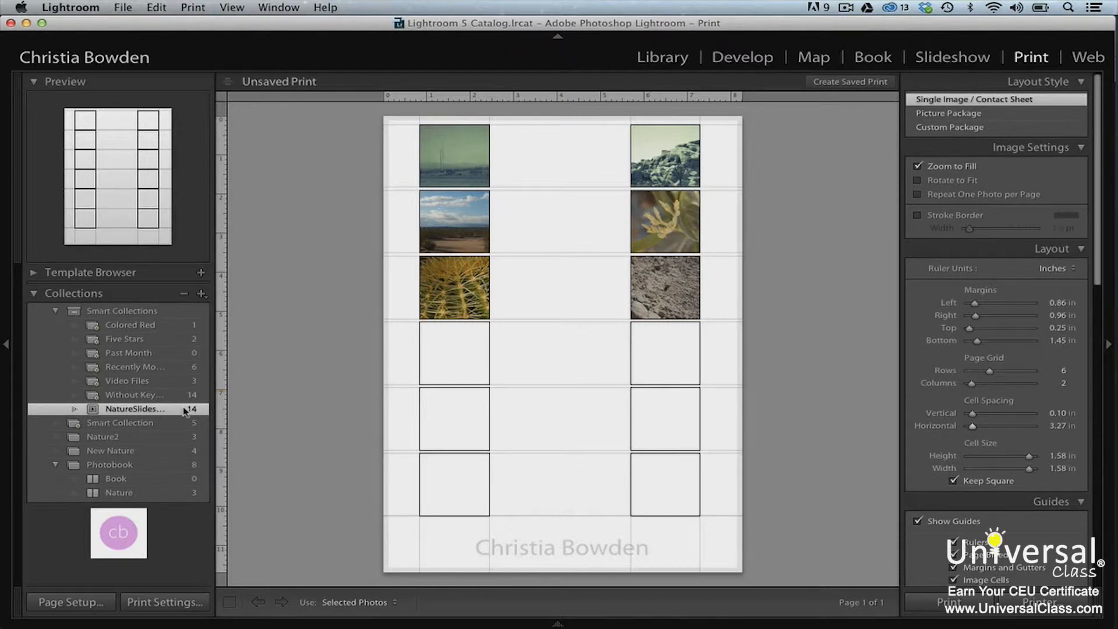
Deselect all photos, select the wind turbine photo, and rearrange the filmstrip with it first and the yellow flower photo second.
{"action": "left_click", "coordinate": [152, 8]}
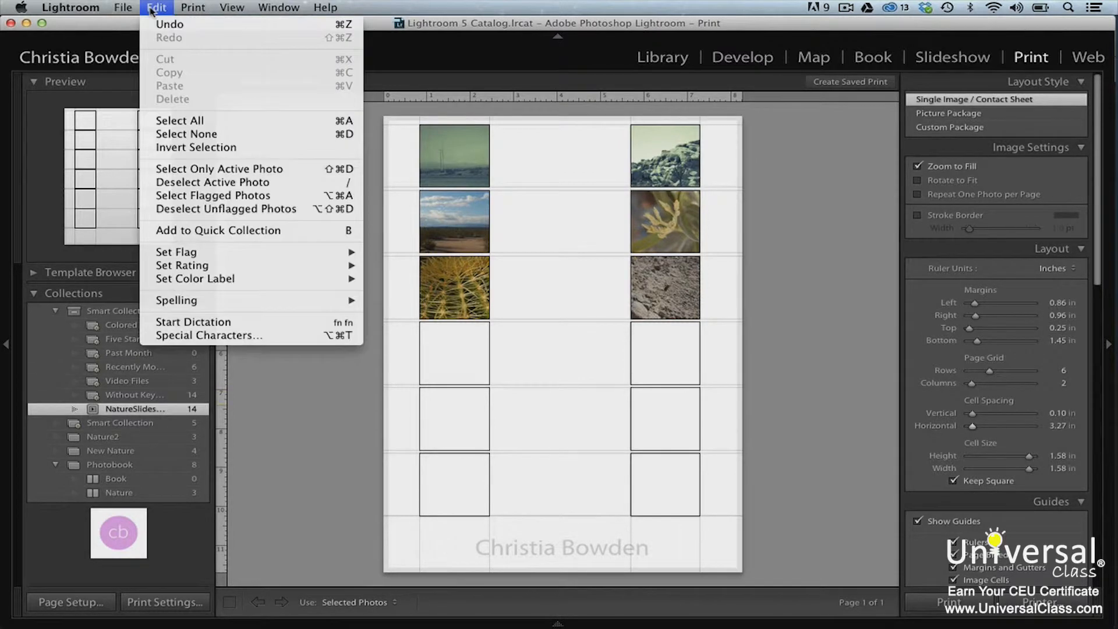
{"action": "left_click", "coordinate": [174, 134]}
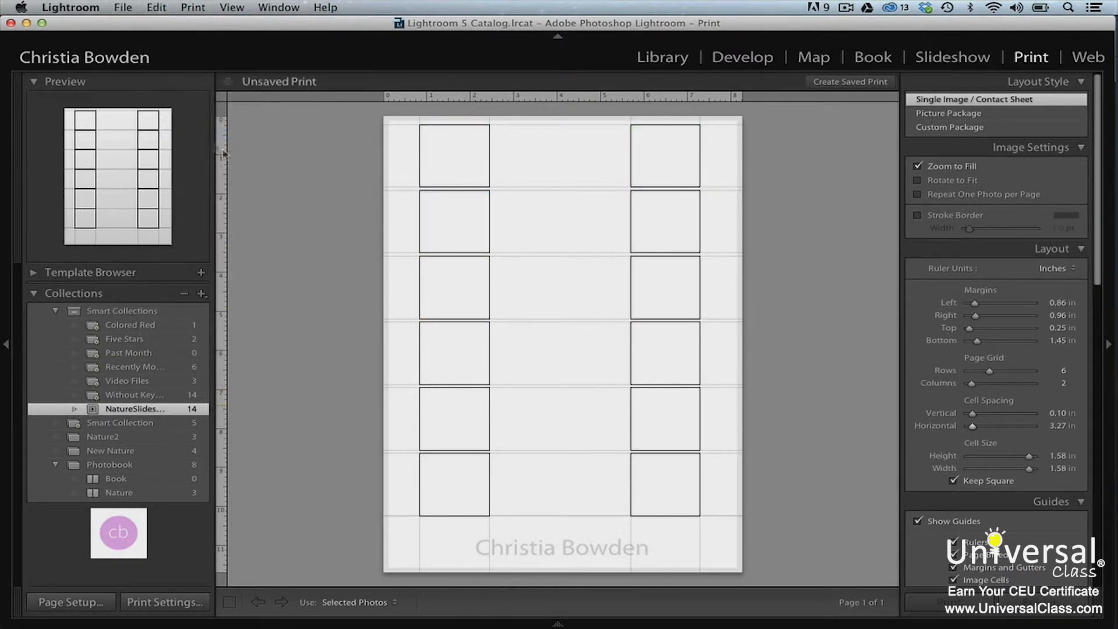
{"action": "mouse_move", "coordinate": [320, 626]}
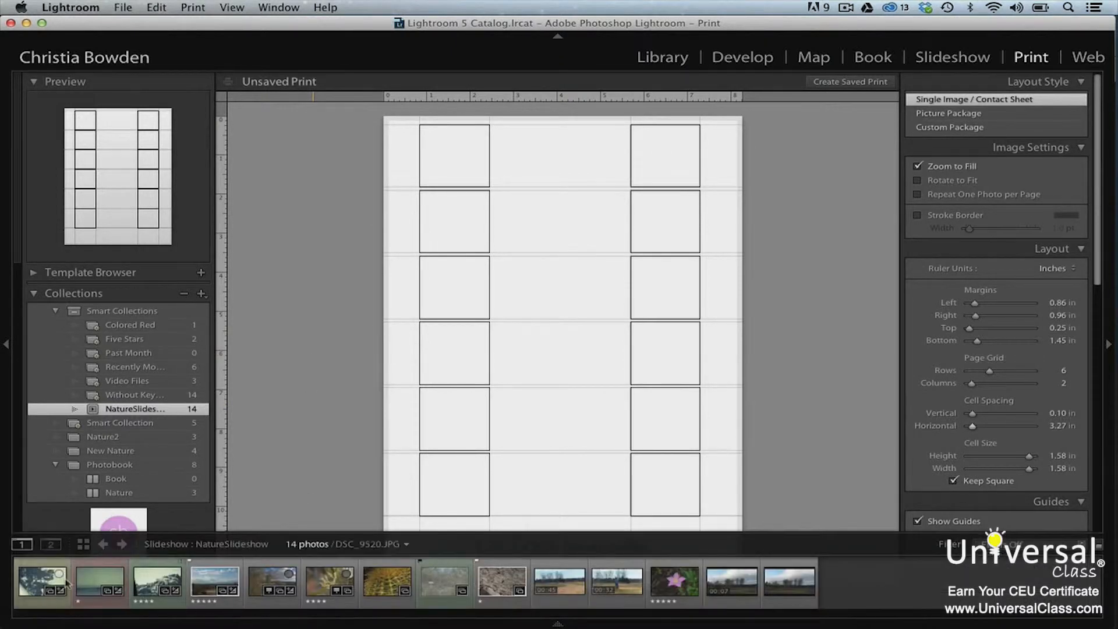
{"action": "left_click", "coordinate": [125, 578]}
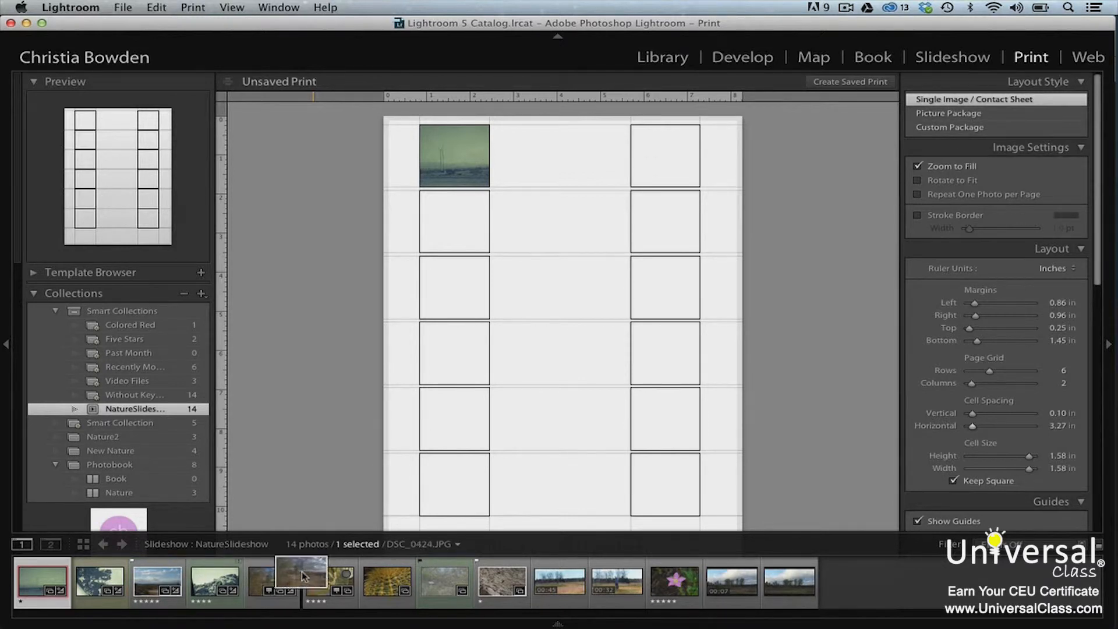
{"action": "left_click_drag", "start_coordinate": [330, 576], "coordinate": [69, 587]}
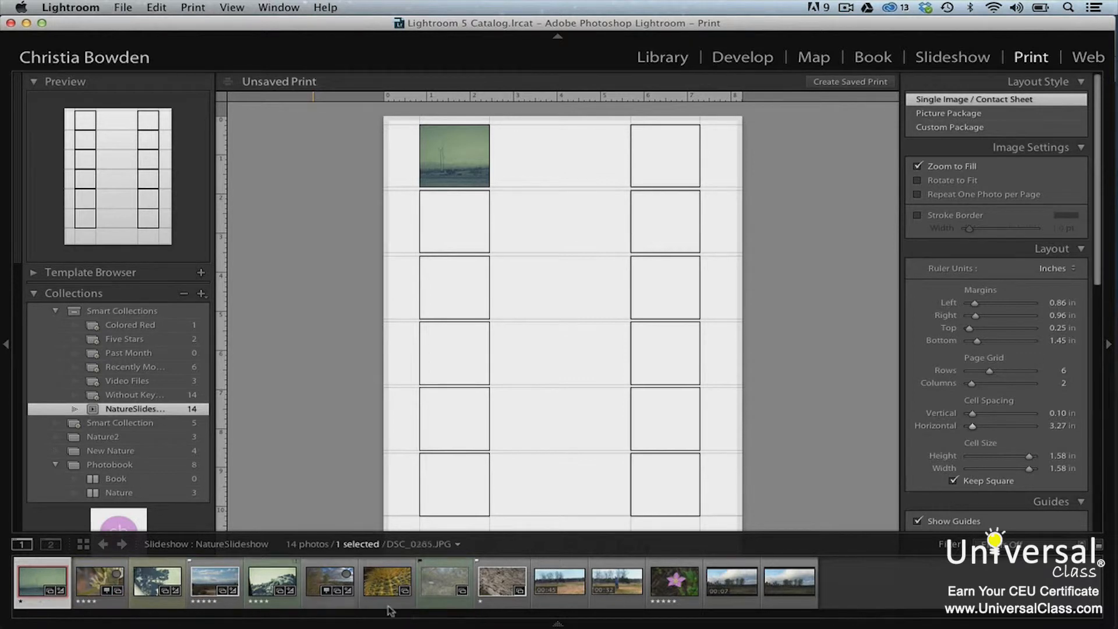
{"action": "left_click_drag", "start_coordinate": [481, 589], "coordinate": [302, 584]}
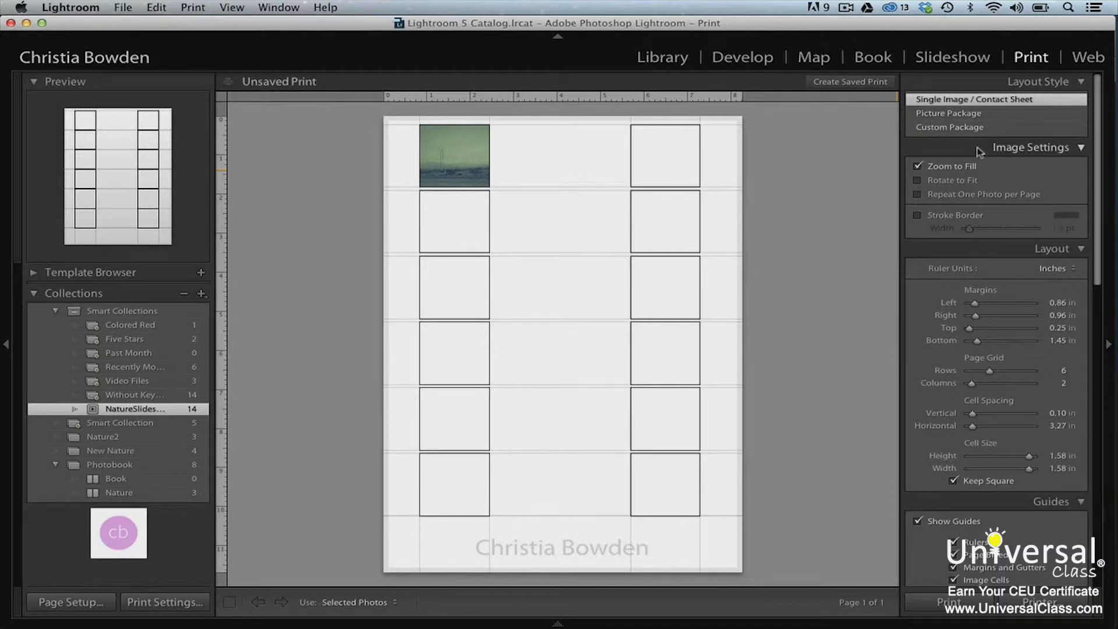
Enable a stroke border around the image, keep its colour black, and set its width to 2.1 pt.
{"action": "left_click", "coordinate": [918, 215]}
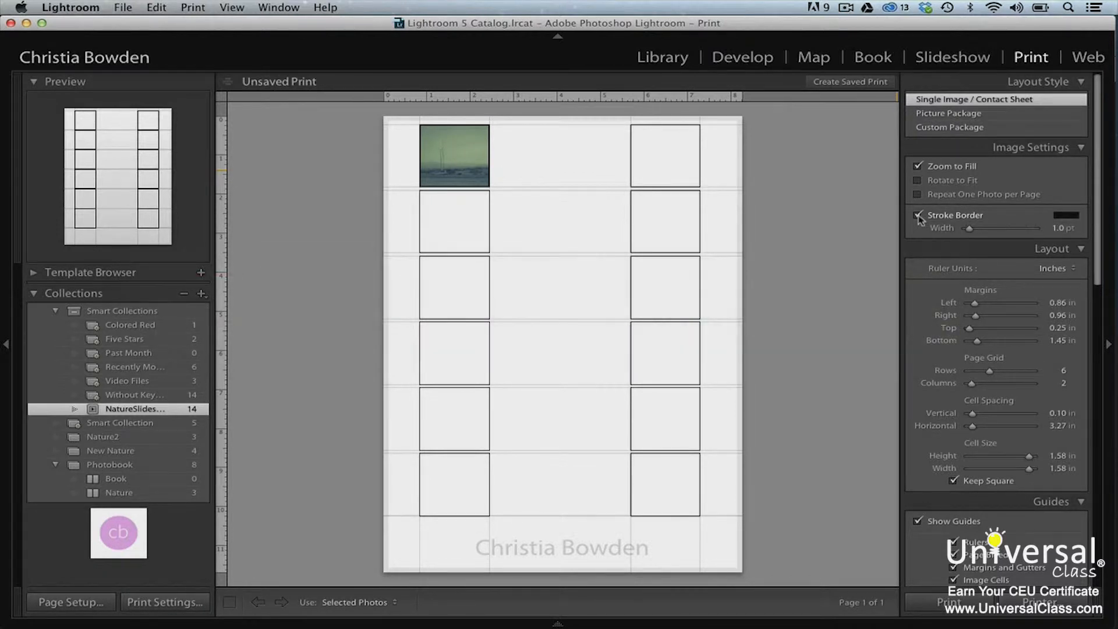
{"action": "left_click", "coordinate": [1064, 219]}
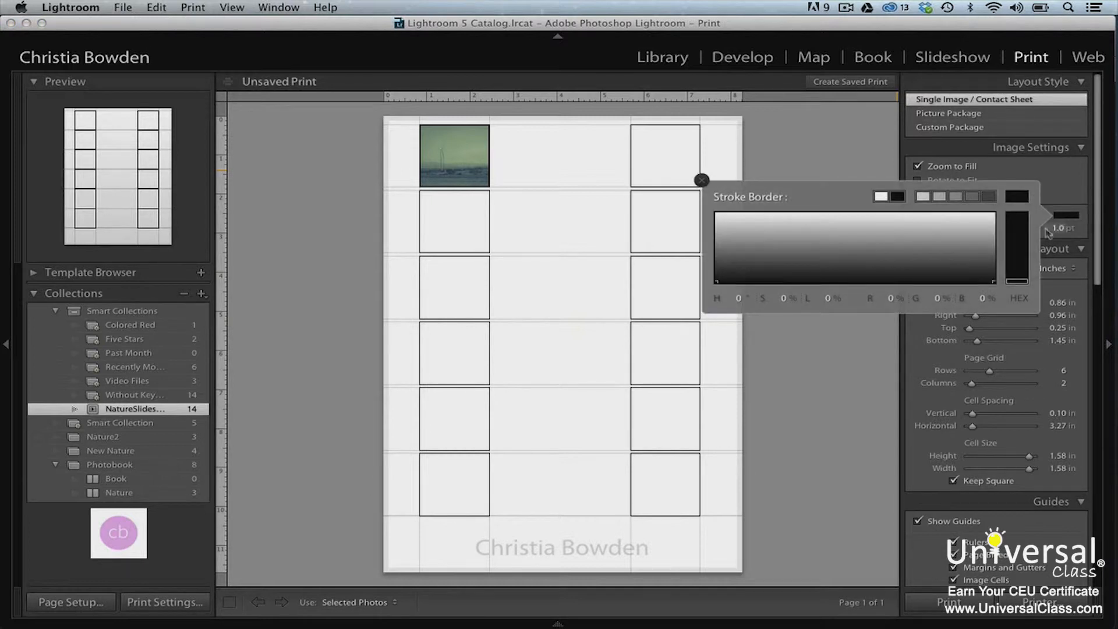
{"action": "left_click_drag", "start_coordinate": [1022, 271], "coordinate": [1023, 267]}
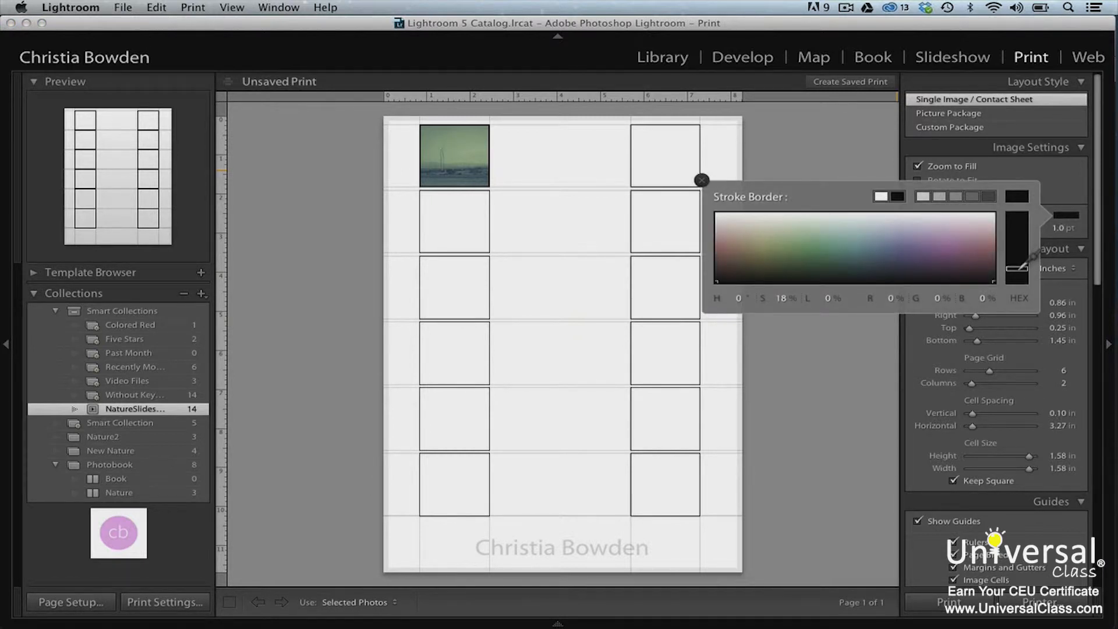
{"action": "left_click", "coordinate": [702, 180]}
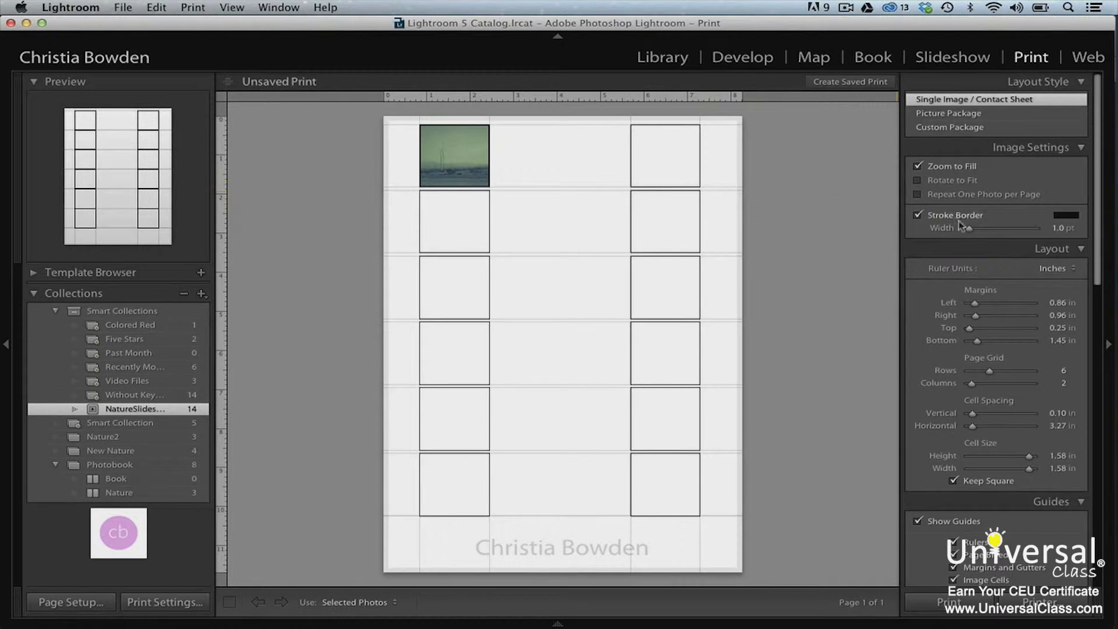
{"action": "left_click_drag", "start_coordinate": [976, 230], "coordinate": [979, 230]}
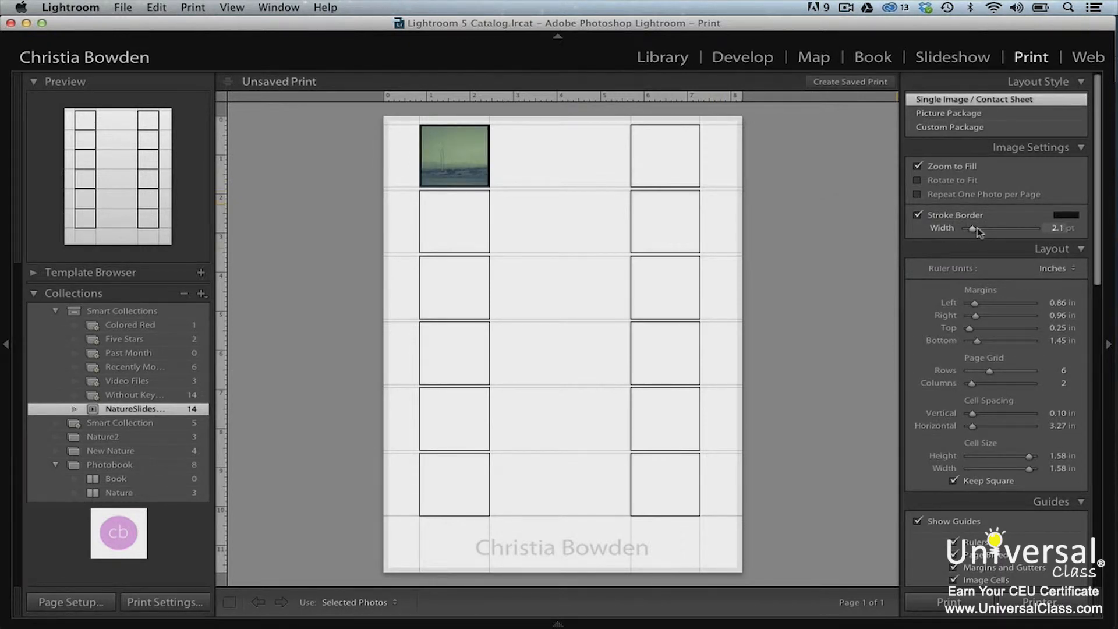
Switch the layout style to Picture Package and apply the (1) 4 x 6, (6) 2 x 3 template.
{"action": "left_click", "coordinate": [985, 114]}
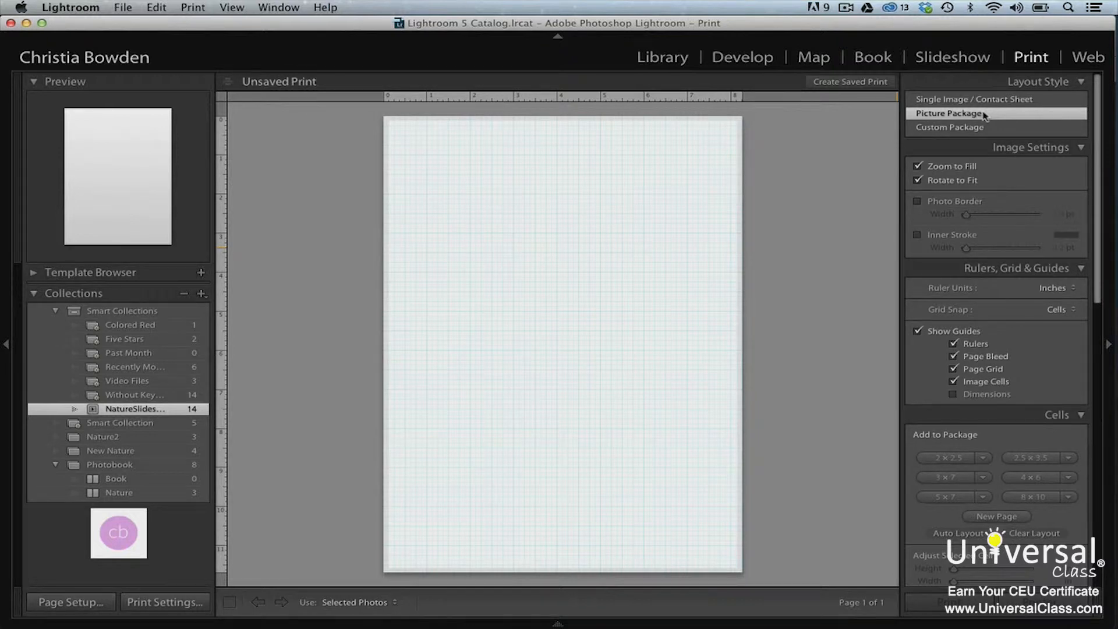
{"action": "left_click", "coordinate": [45, 274]}
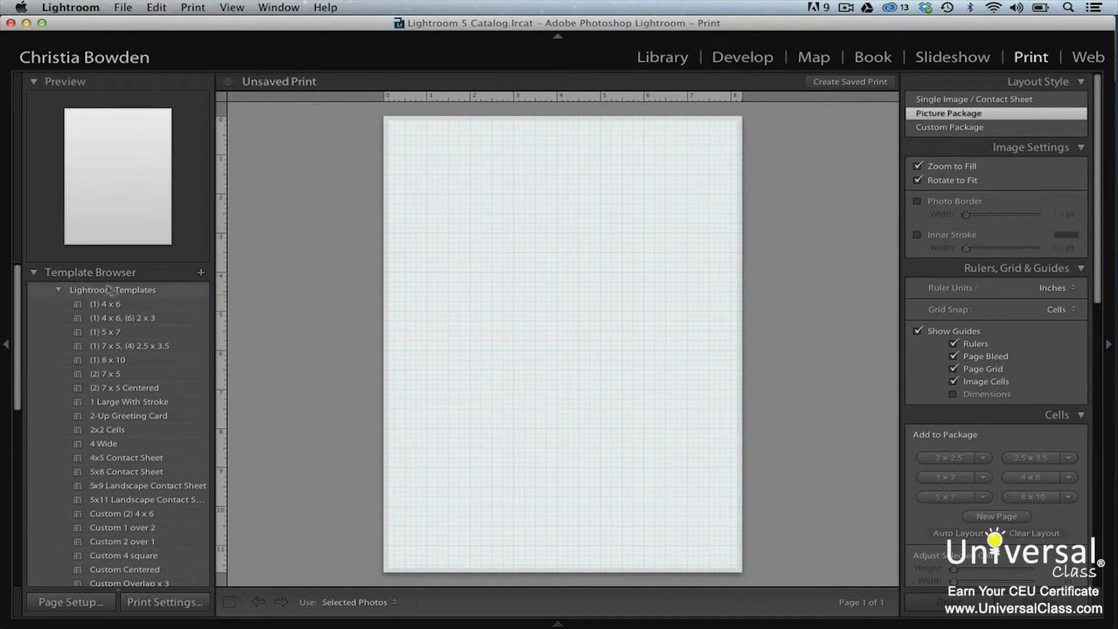
{"action": "left_click", "coordinate": [134, 319]}
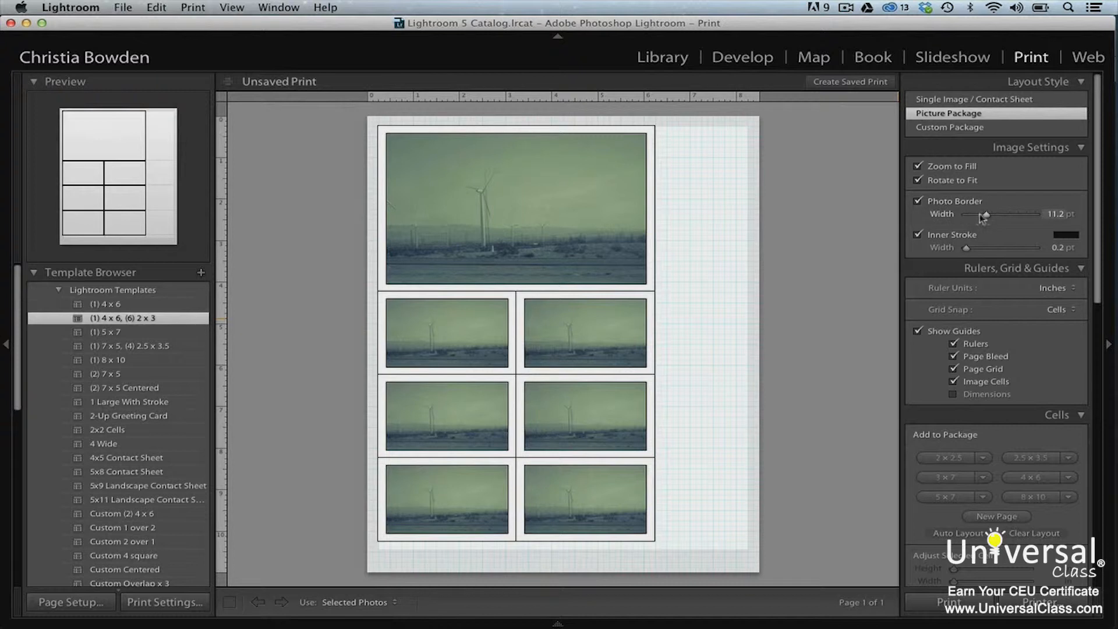
Set the photo border width to 9.5 pt, keep the inner stroke black, and adjust the stroke's width slightly.
{"action": "left_click_drag", "start_coordinate": [988, 218], "coordinate": [985, 218]}
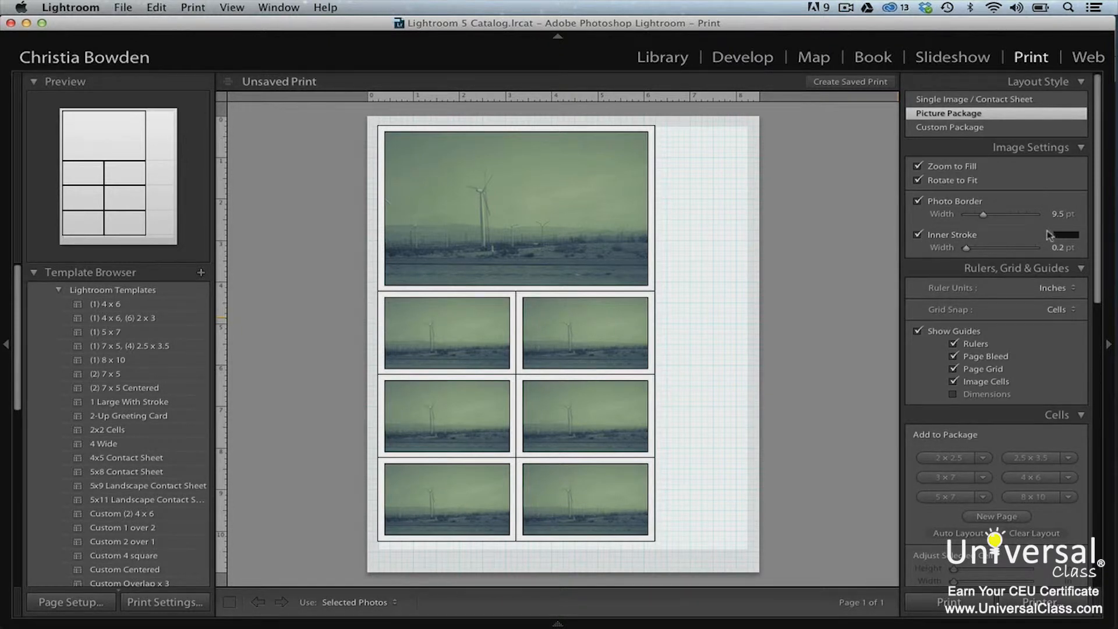
{"action": "left_click", "coordinate": [1066, 236]}
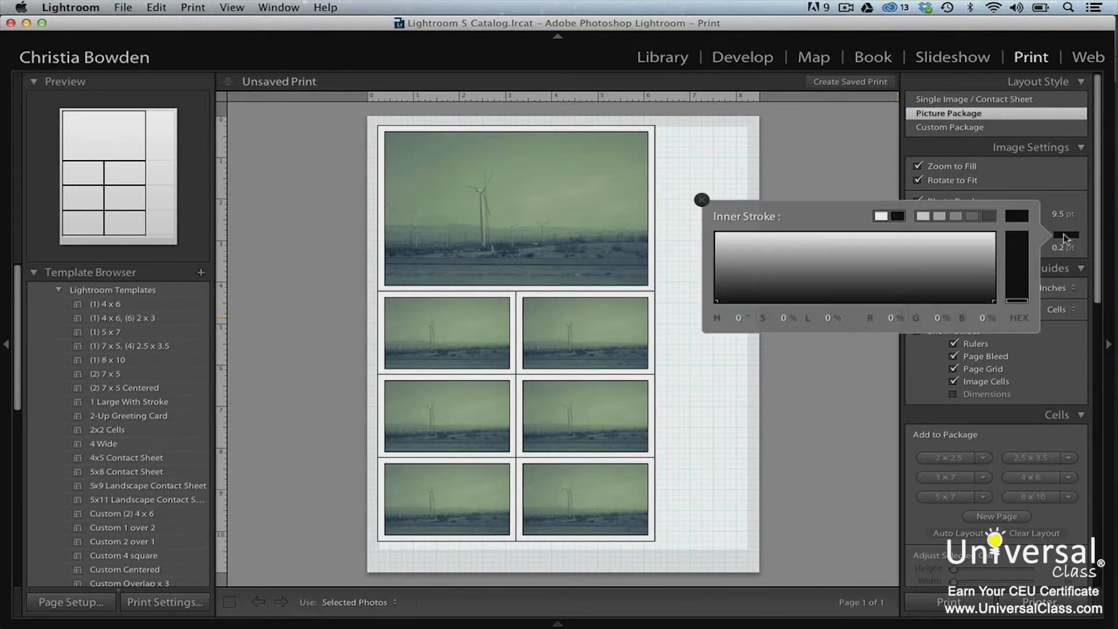
{"action": "left_click", "coordinate": [701, 200]}
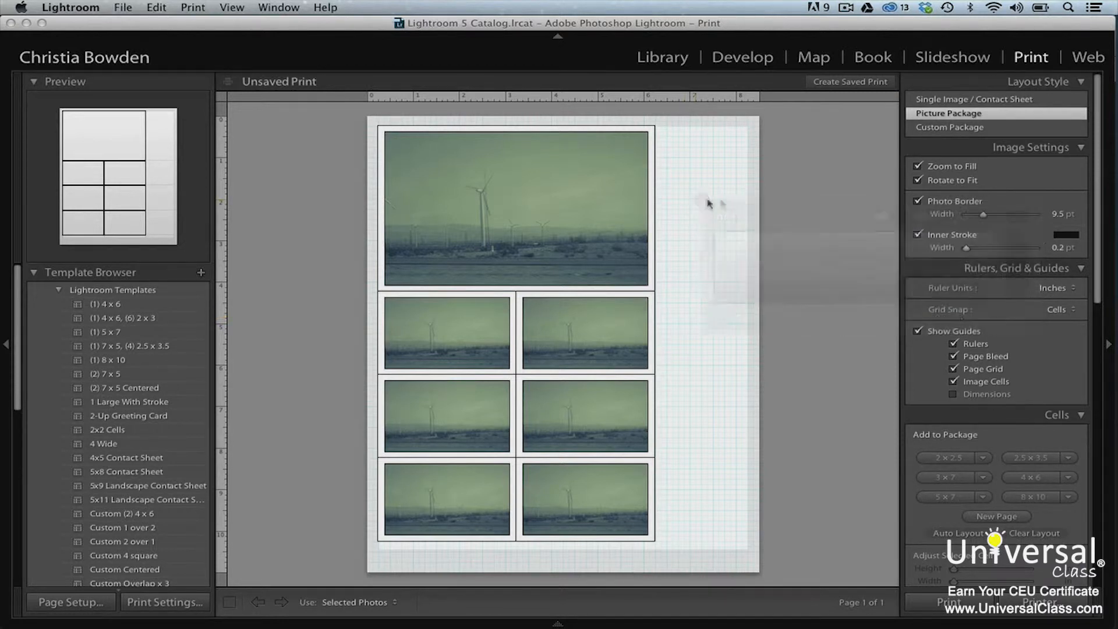
{"action": "left_click_drag", "start_coordinate": [967, 248], "coordinate": [970, 250]}
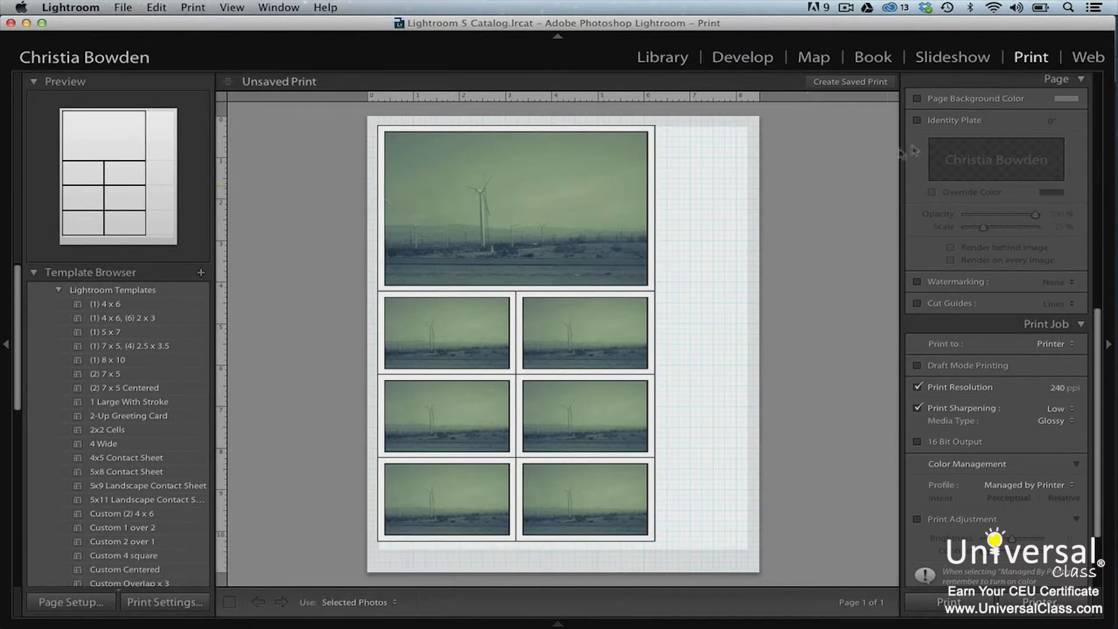
Enable the page background color and keep it white.
{"action": "left_click", "coordinate": [918, 99]}
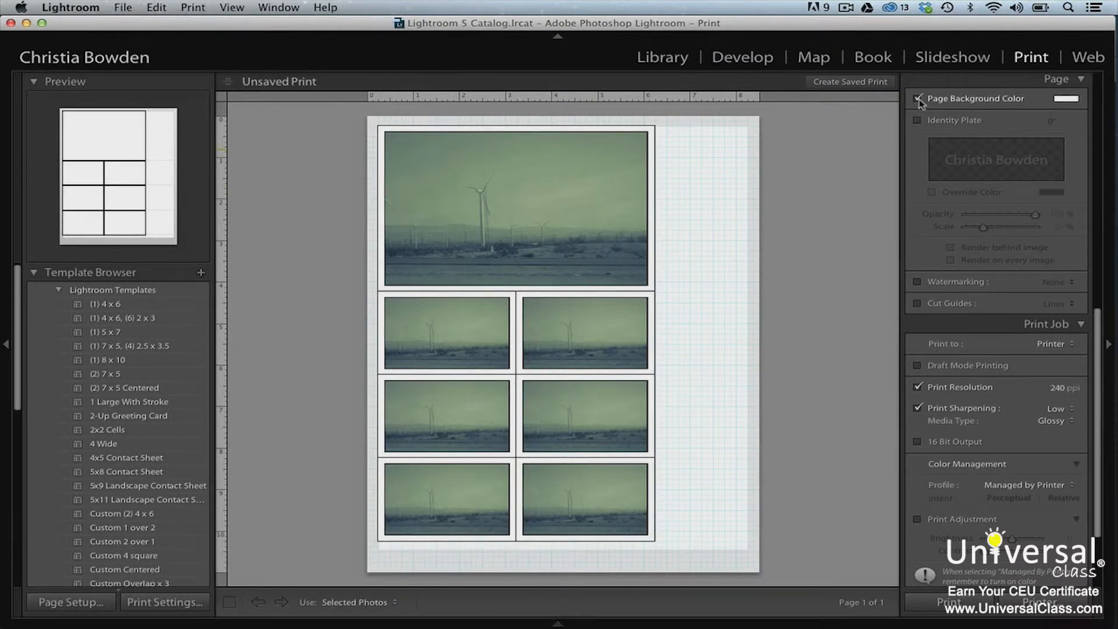
{"action": "left_click", "coordinate": [1066, 99]}
{"action": "left_click_drag", "start_coordinate": [905, 125], "coordinate": [715, 90]}
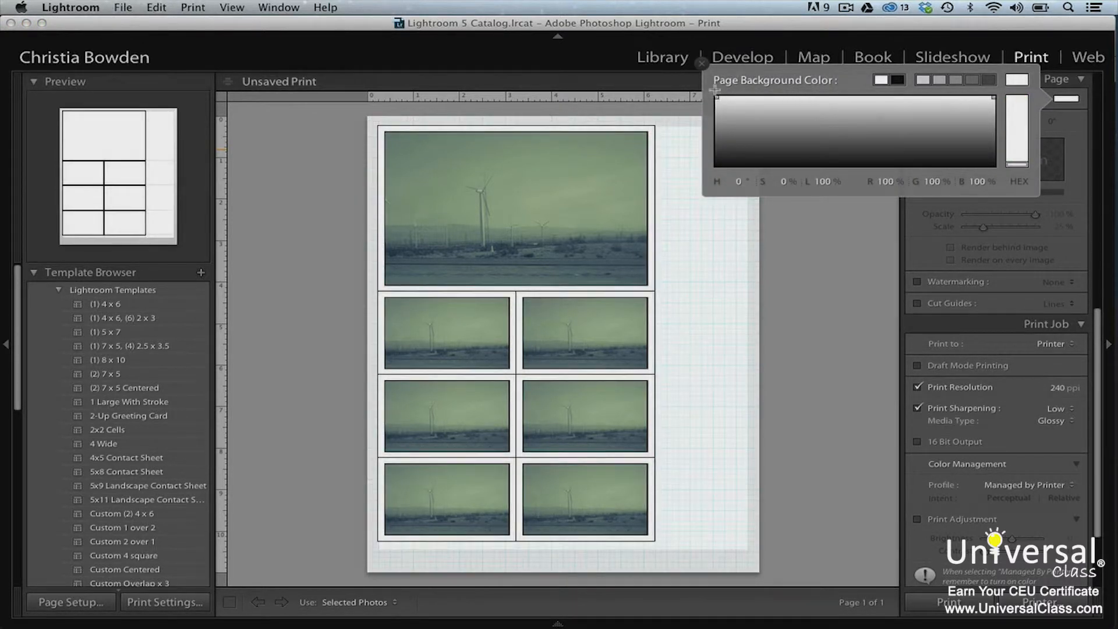
{"action": "left_click", "coordinate": [703, 63]}
Try the identity plate, watermarking and cut guides on the page one at a time, switching each off again.
{"action": "left_click", "coordinate": [917, 121]}
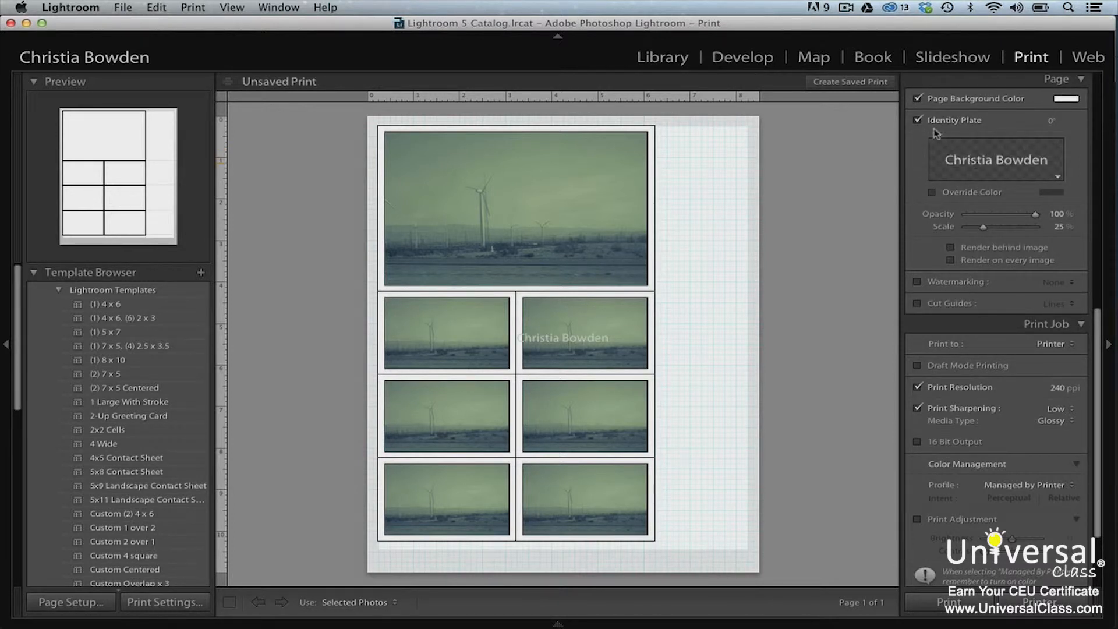
{"action": "left_click", "coordinate": [918, 120]}
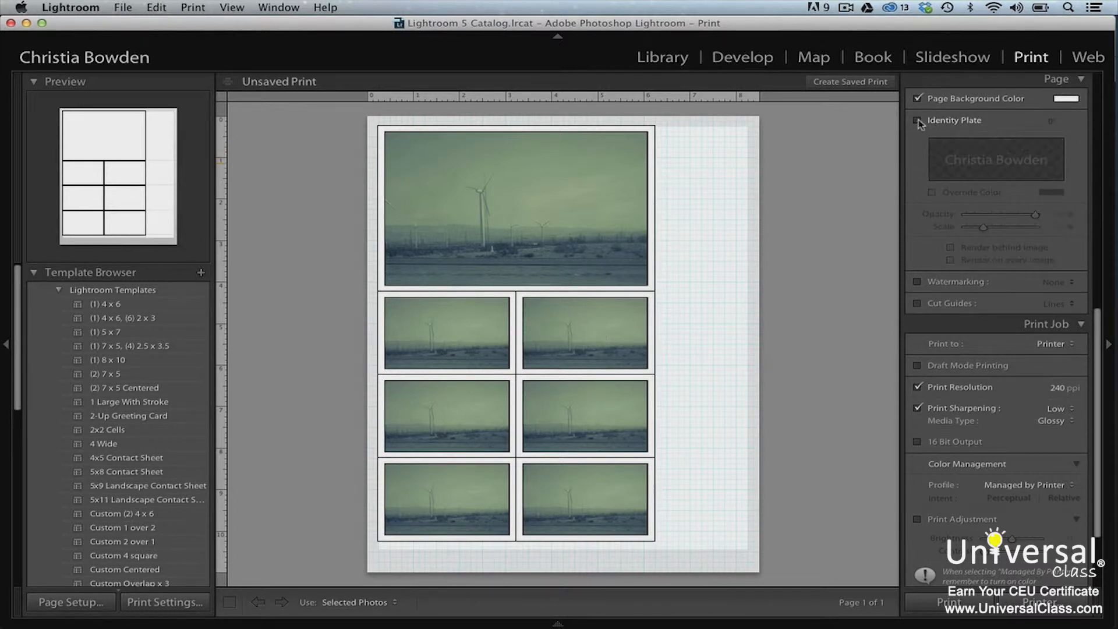
{"action": "left_click", "coordinate": [918, 282]}
{"action": "left_click", "coordinate": [917, 282]}
{"action": "left_click", "coordinate": [918, 303]}
{"action": "left_click", "coordinate": [918, 303]}
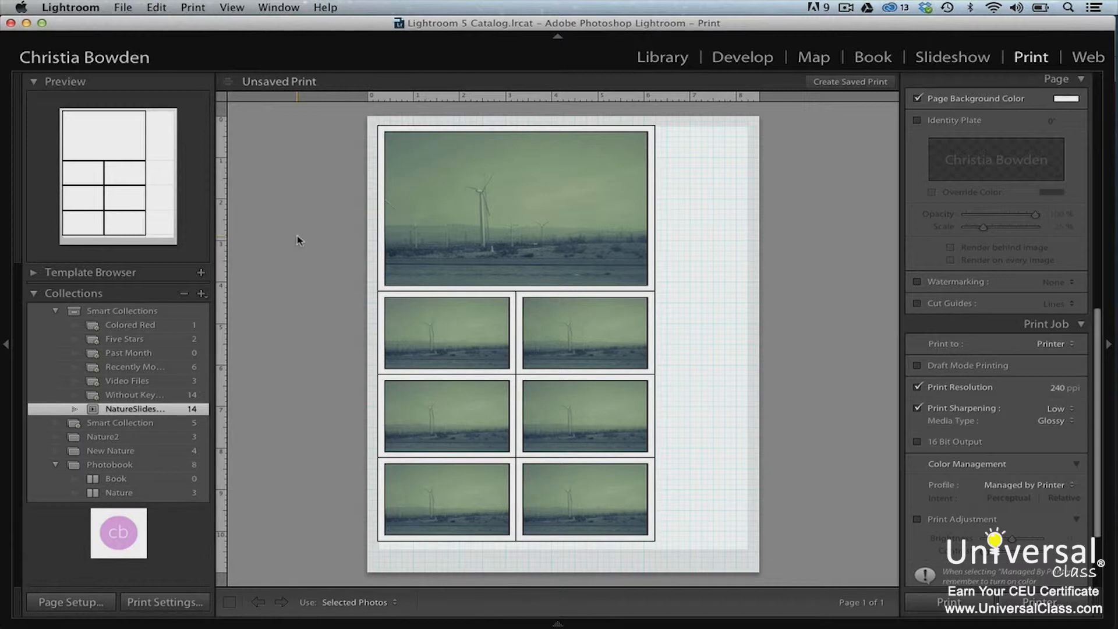
Save the current layout as a new template named Example in the User Templates folder.
{"action": "left_click", "coordinate": [201, 272]}
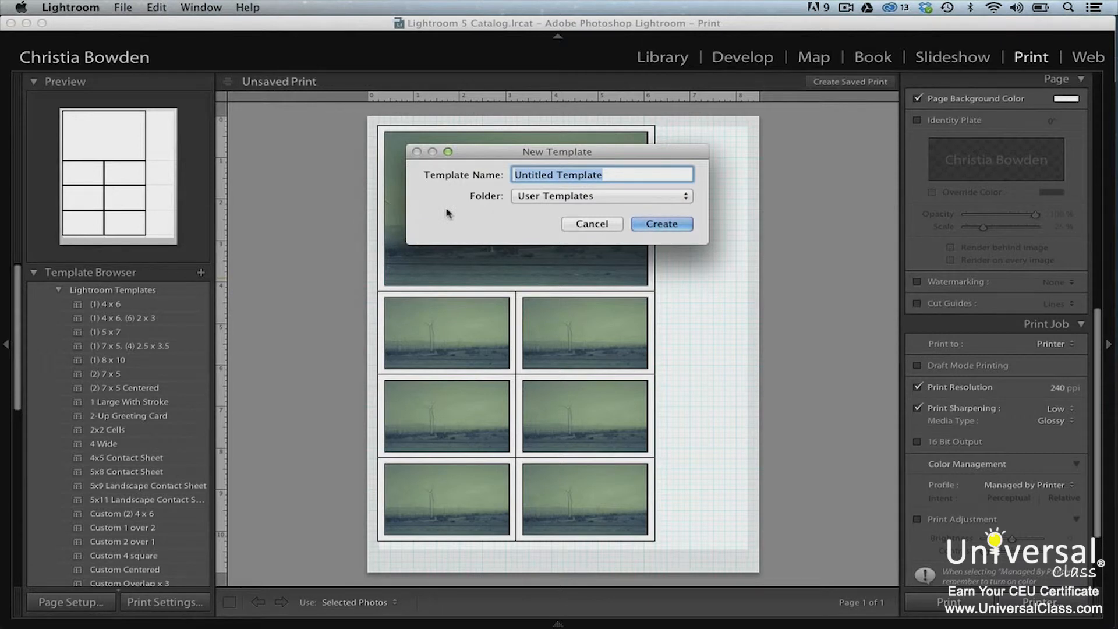
{"action": "type", "text": "Example"}
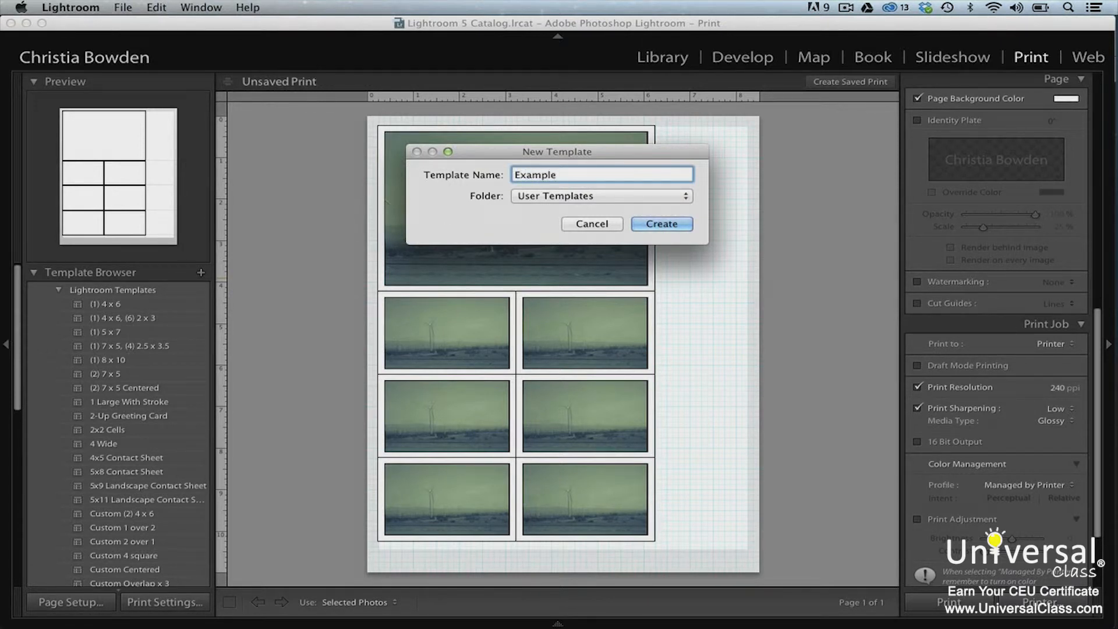
{"action": "key", "text": "Return"}
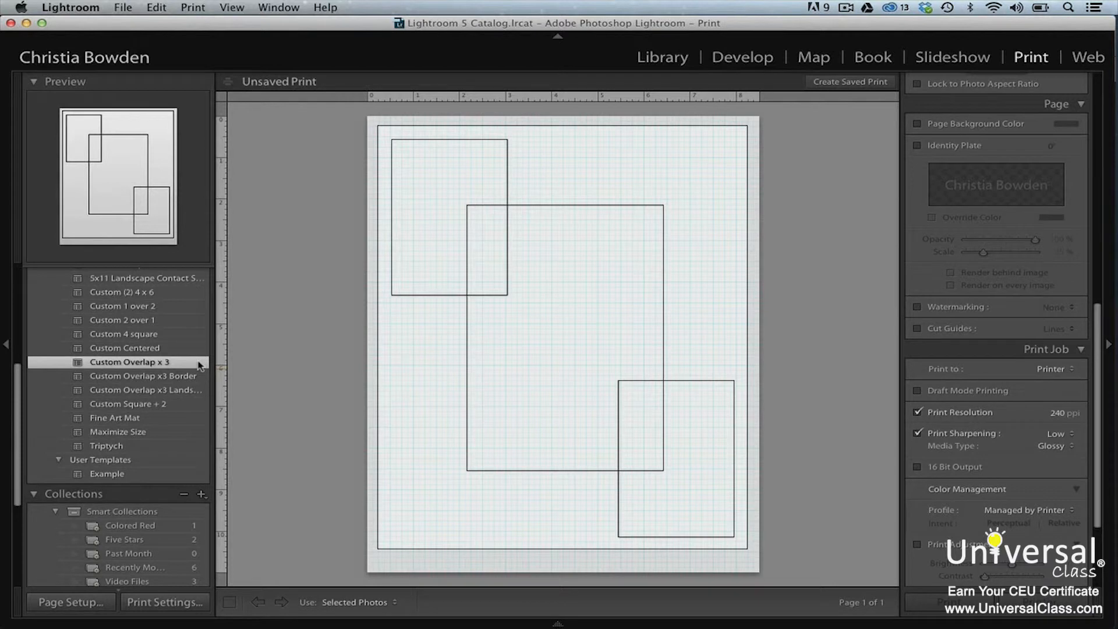
Fill the three cells of the Custom Overlap x 3 template with the yellow flower, rock and desert photos, and shift the cells slightly.
{"action": "left_click", "coordinate": [390, 204]}
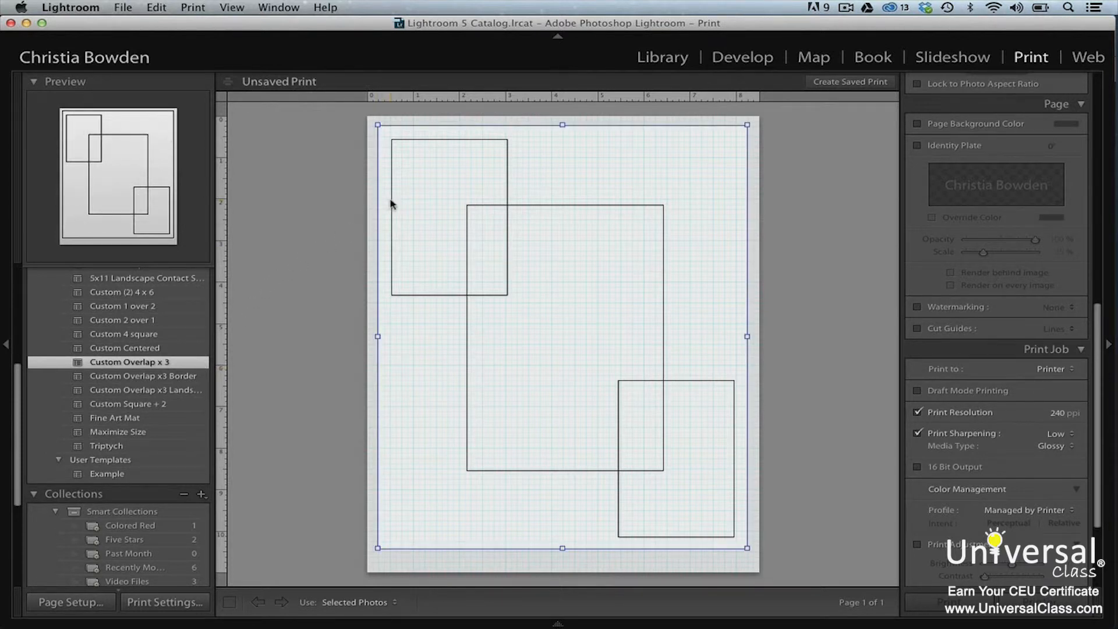
{"action": "mouse_move", "coordinate": [252, 624]}
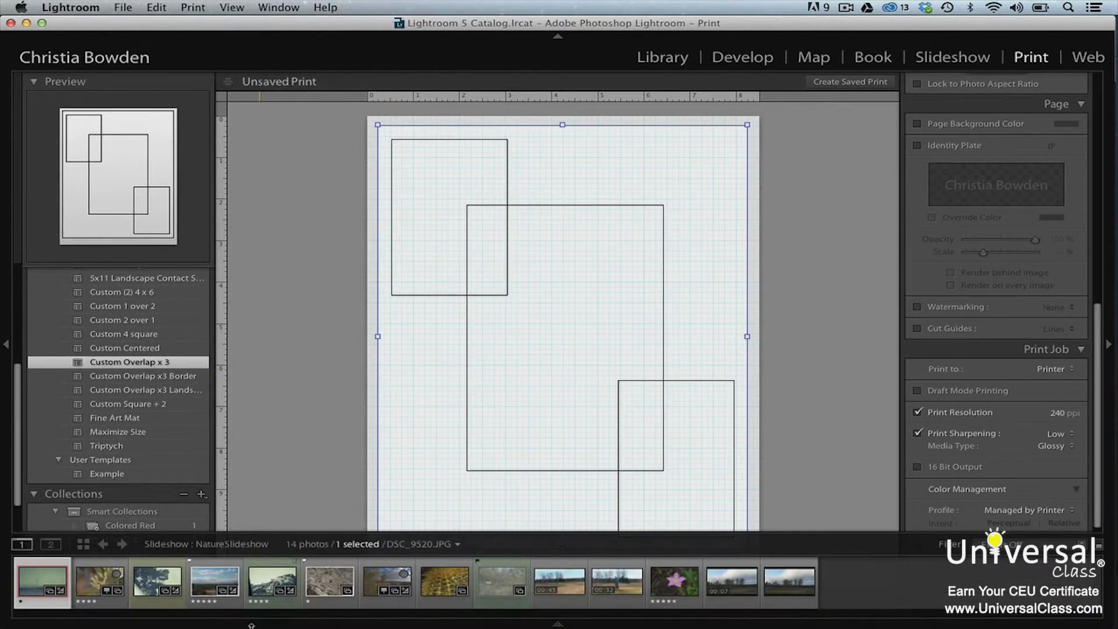
{"action": "left_click_drag", "start_coordinate": [102, 581], "coordinate": [434, 217]}
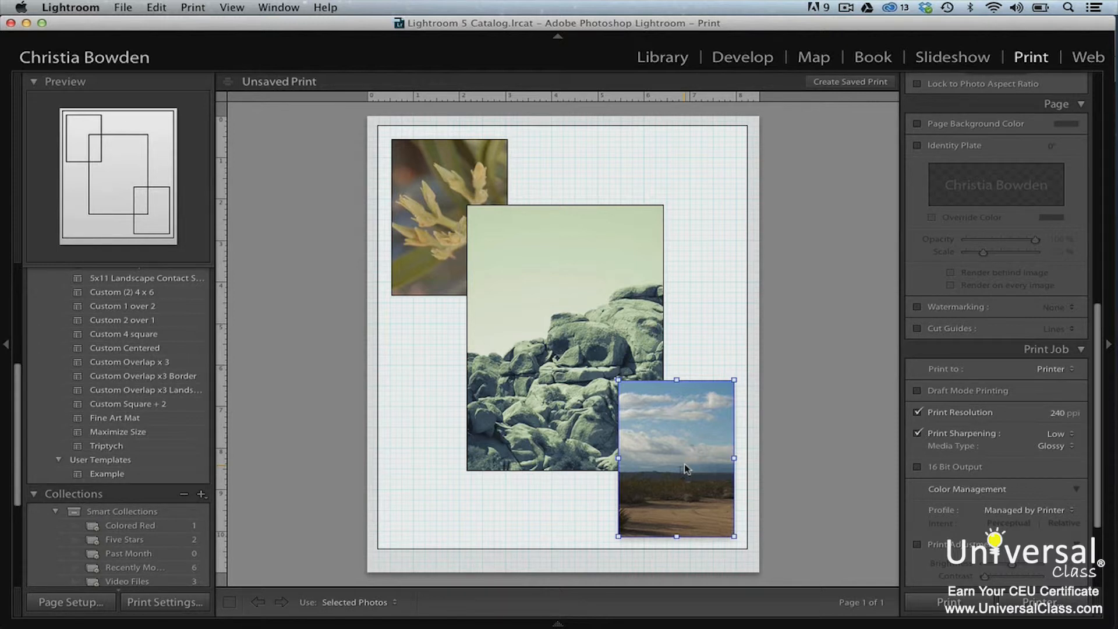
{"action": "left_click_drag", "start_coordinate": [686, 449], "coordinate": [676, 446]}
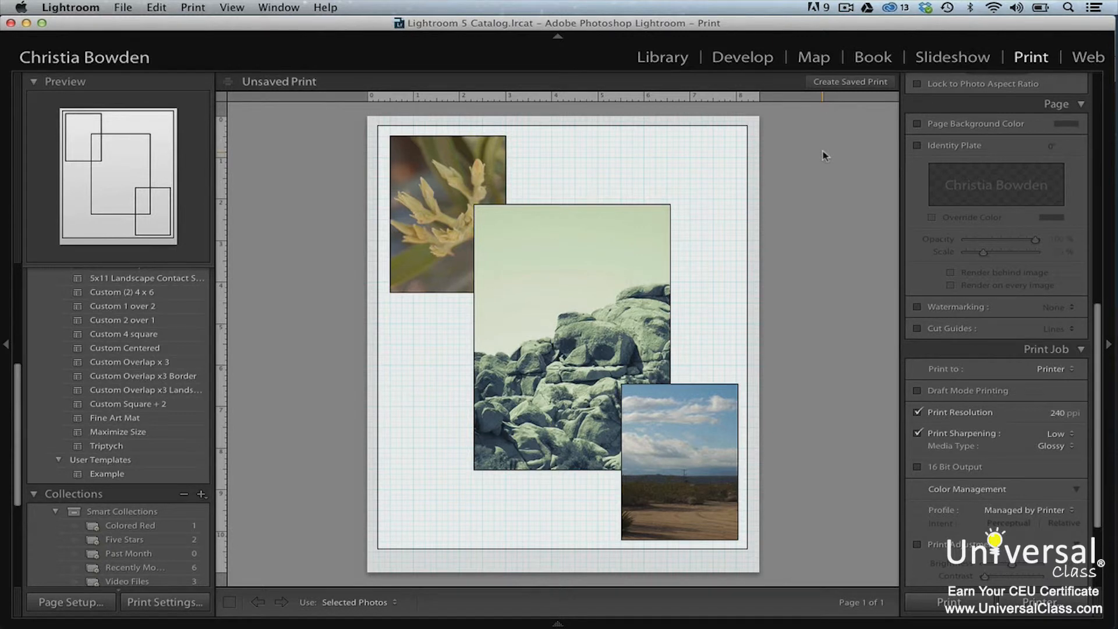
Save the layout as a print named Print inside Smart Collections, including only used photos.
{"action": "left_click", "coordinate": [849, 85]}
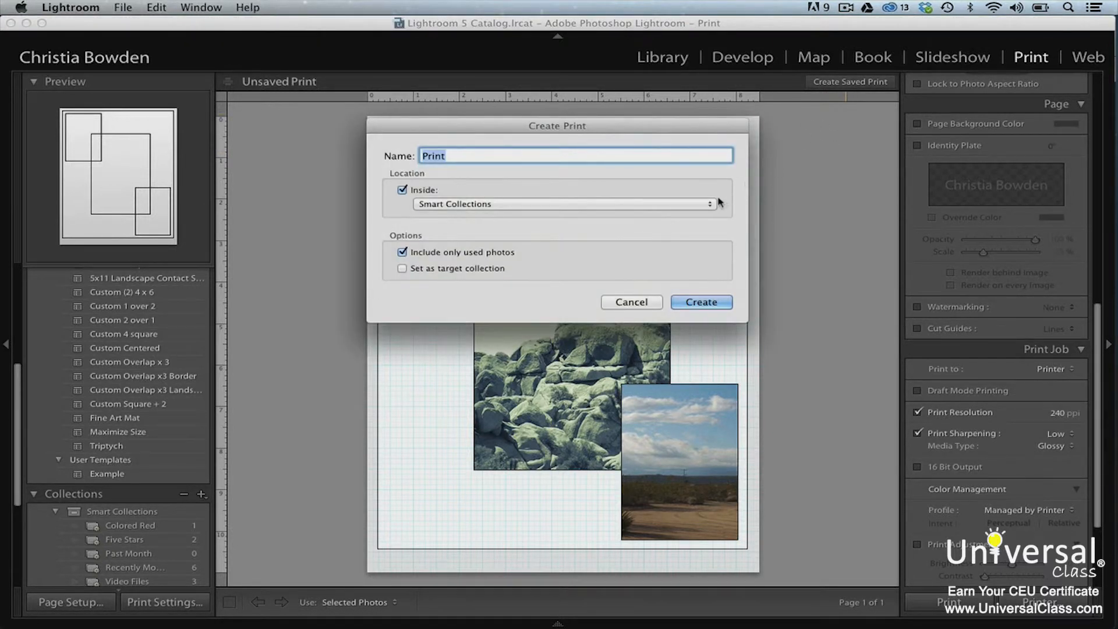
{"action": "left_click", "coordinate": [718, 304]}
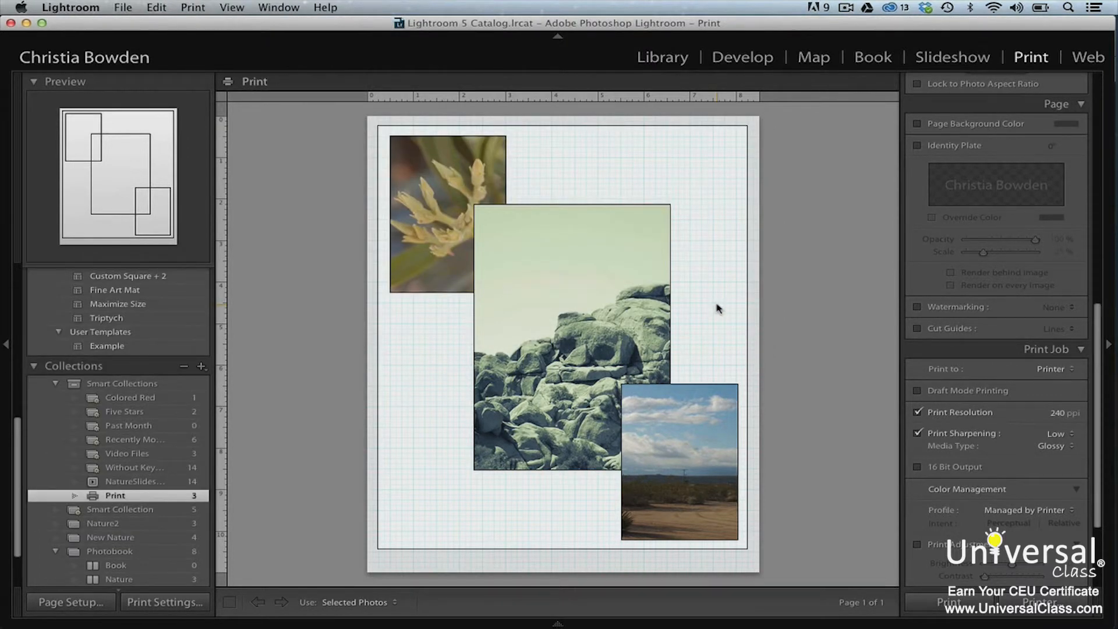
Soft proof the yellow flower photo in the Develop module with a side-by-side comparison and the sRGB profile.
{"action": "left_click", "coordinate": [743, 57]}
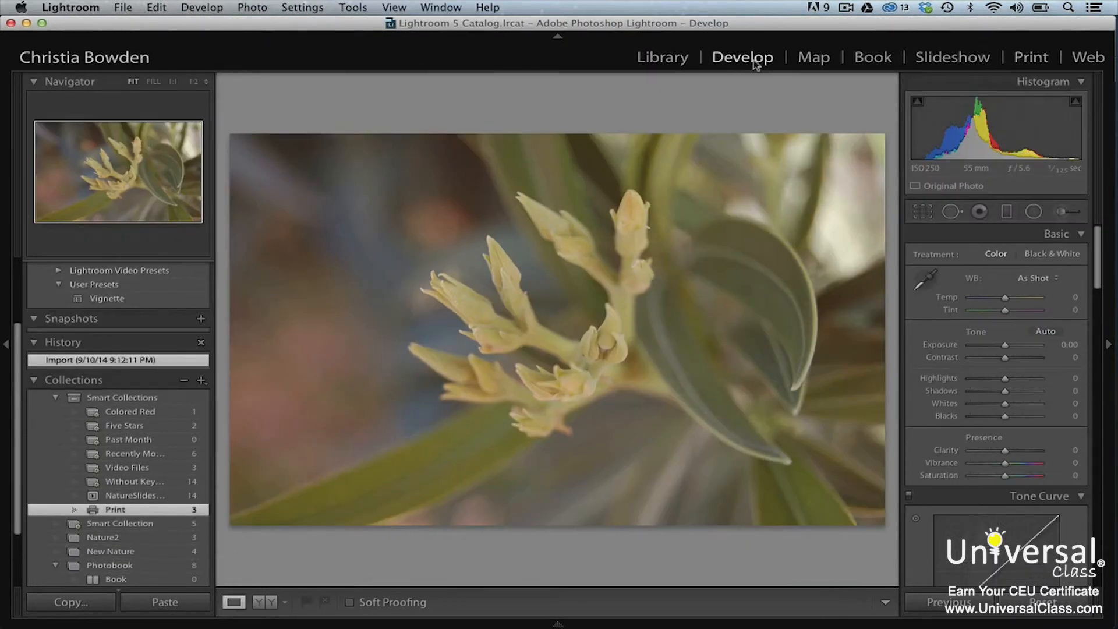
{"action": "left_click", "coordinate": [352, 603]}
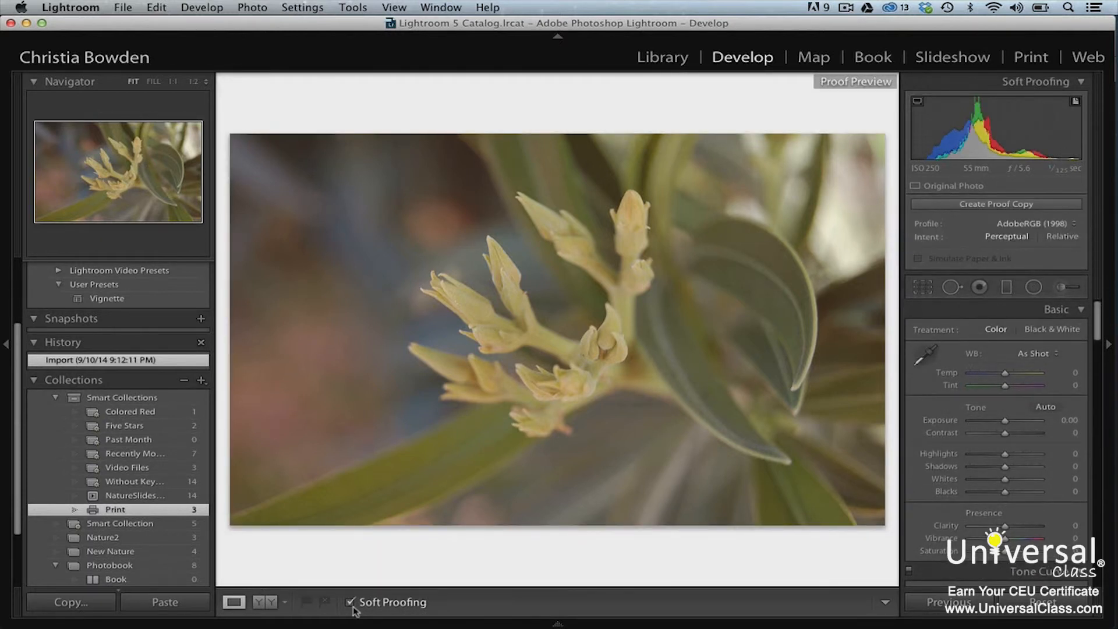
{"action": "left_click", "coordinate": [264, 601]}
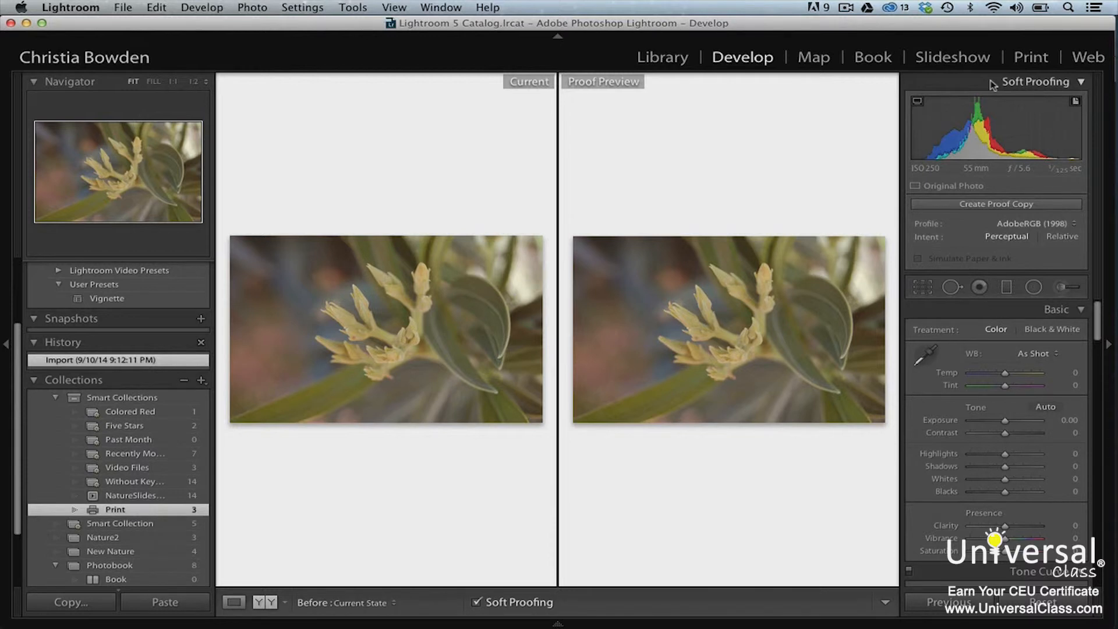
{"action": "left_click", "coordinate": [1068, 224]}
{"action": "left_click", "coordinate": [1065, 211]}
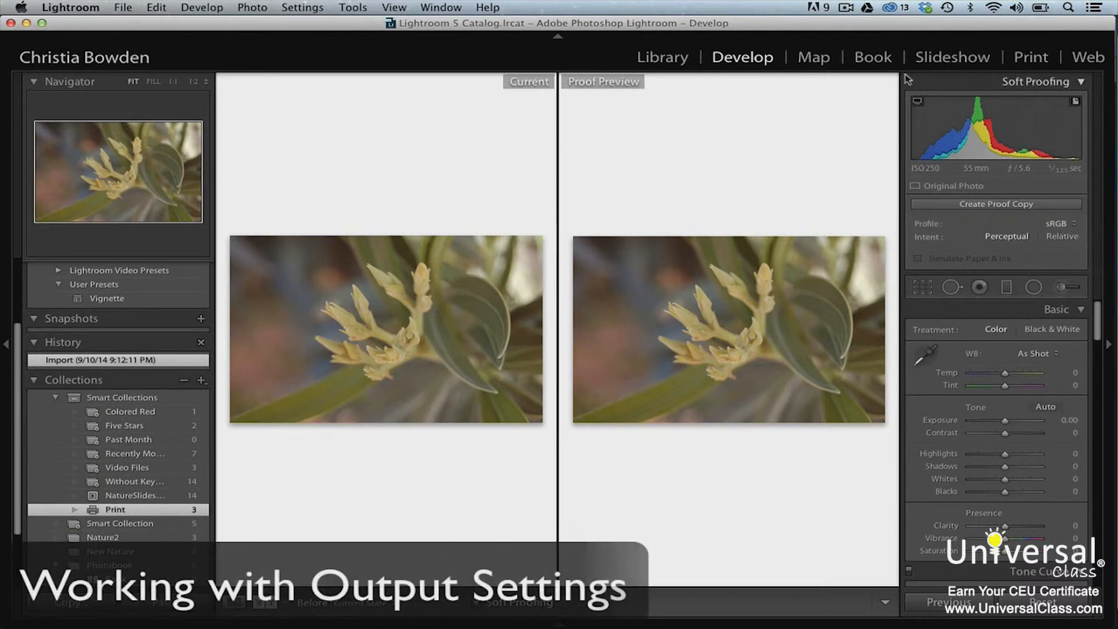
Set the saved print's job to Standard sharpening and Matte media, keeping output to Printer and the color profile Managed by Printer.
{"action": "left_click", "coordinate": [1031, 56]}
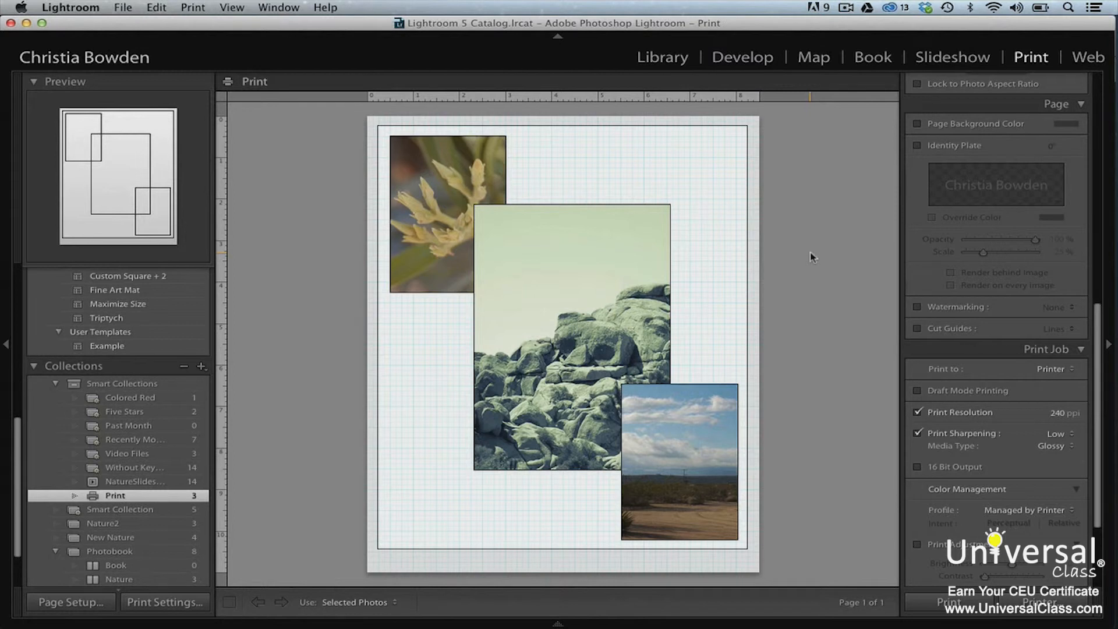
{"action": "scroll", "coordinate": [994, 369], "scroll_direction": "down", "scroll_amount": 5}
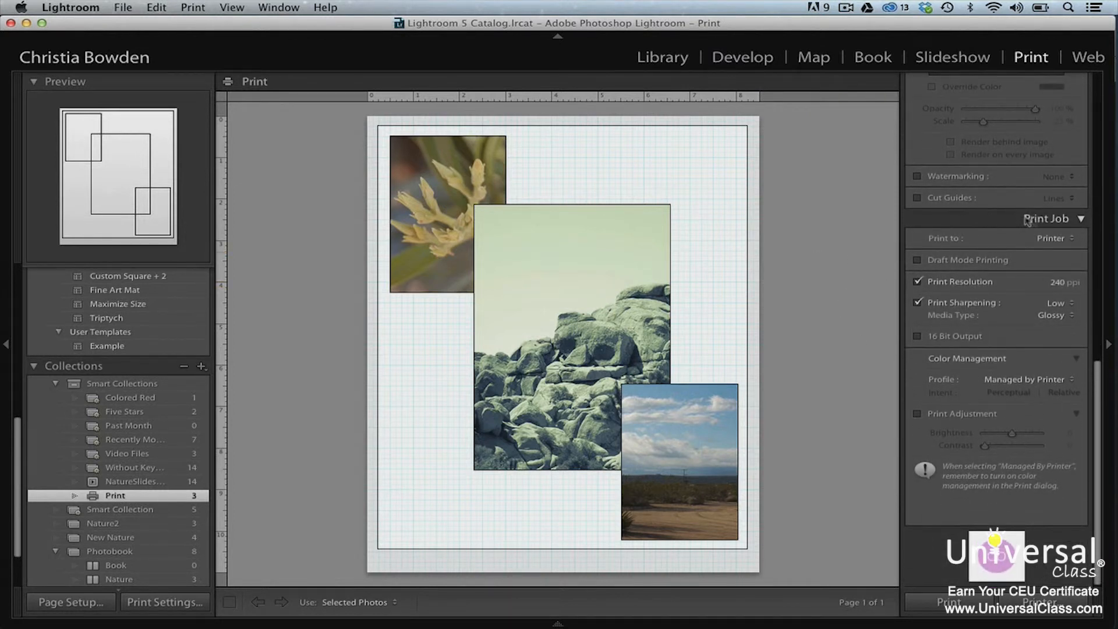
{"action": "left_click", "coordinate": [1067, 239]}
{"action": "left_click", "coordinate": [1070, 241]}
{"action": "left_click", "coordinate": [1054, 303]}
{"action": "left_click", "coordinate": [1067, 314]}
{"action": "left_click", "coordinate": [1067, 315]}
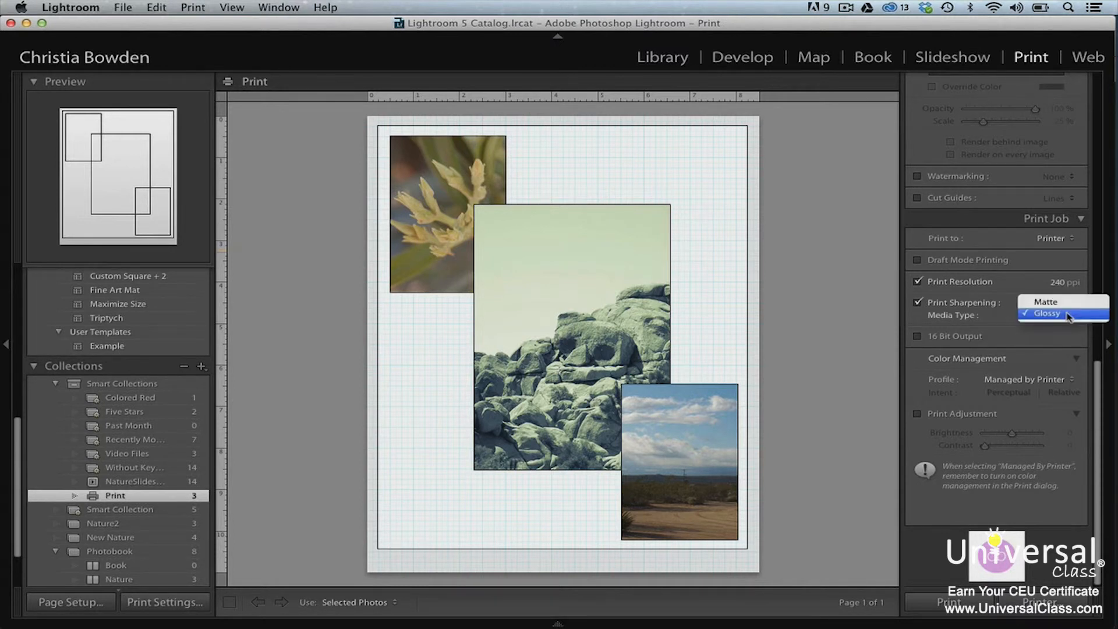
{"action": "left_click", "coordinate": [1061, 304]}
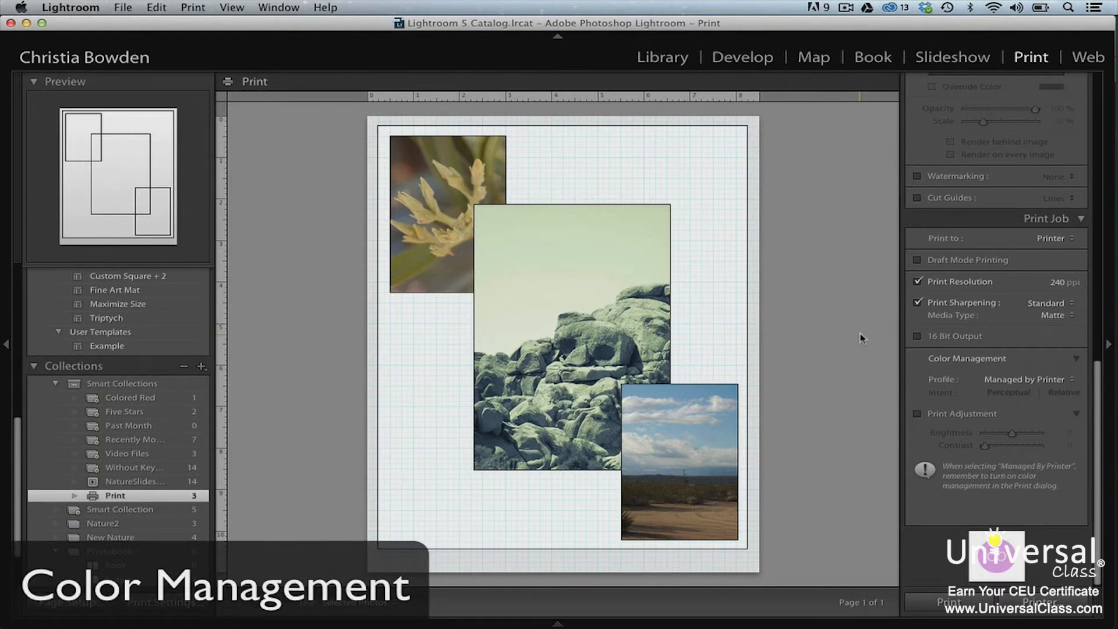
{"action": "left_click", "coordinate": [1060, 380]}
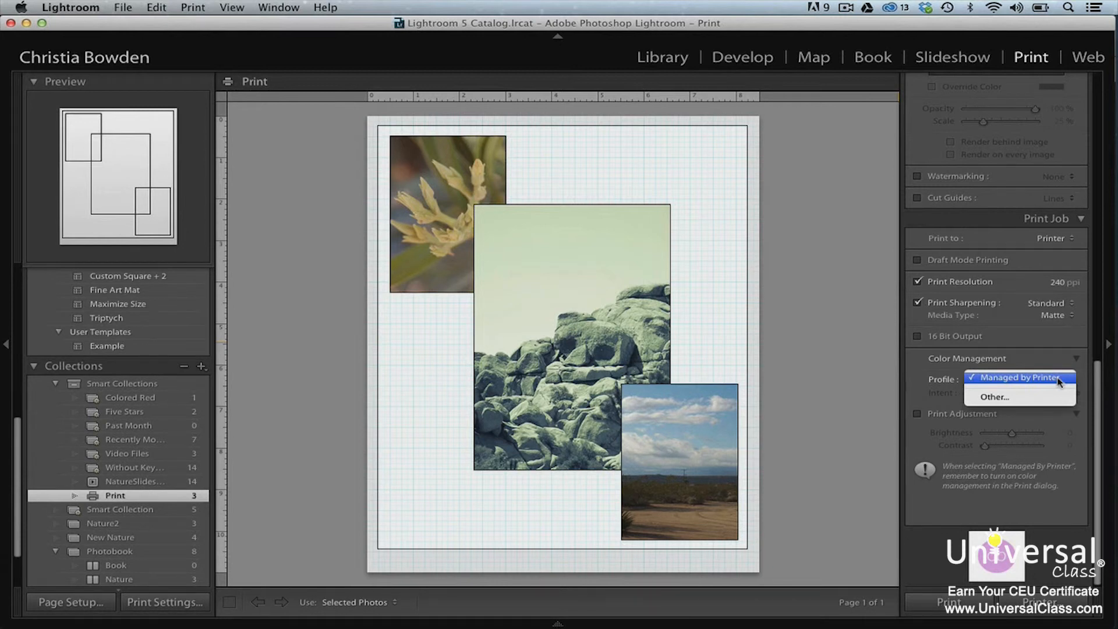
{"action": "left_click", "coordinate": [1059, 382]}
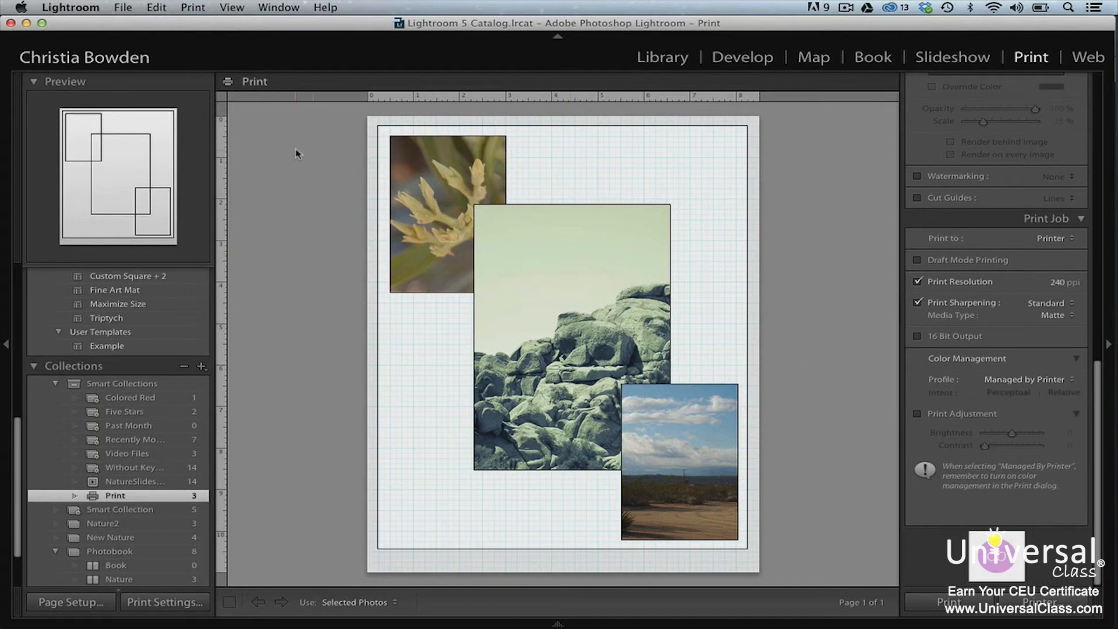
Check the installed printers from Page Setup, view the EPSON WF-2540 Series details, and accept the page setup for that printer.
{"action": "left_click", "coordinate": [123, 7]}
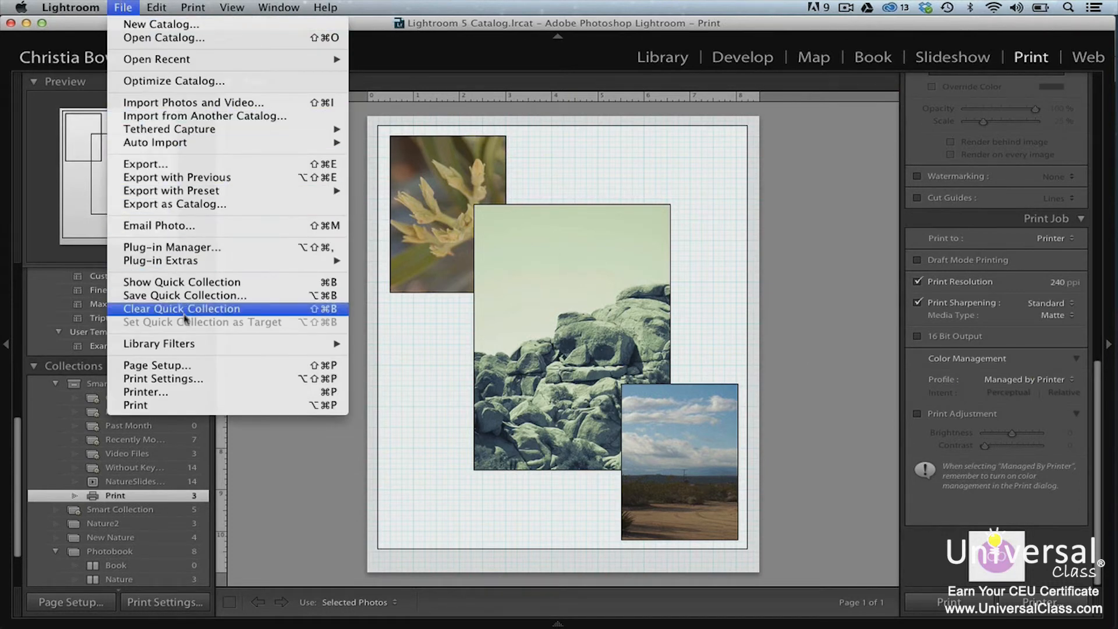
{"action": "left_click", "coordinate": [194, 364]}
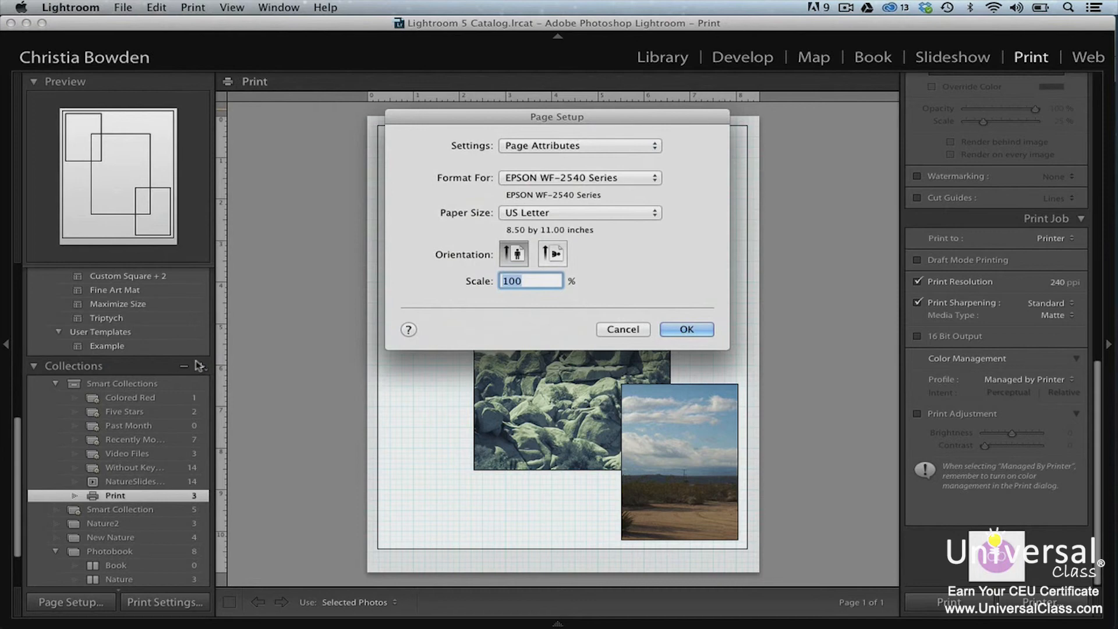
{"action": "left_click", "coordinate": [655, 177]}
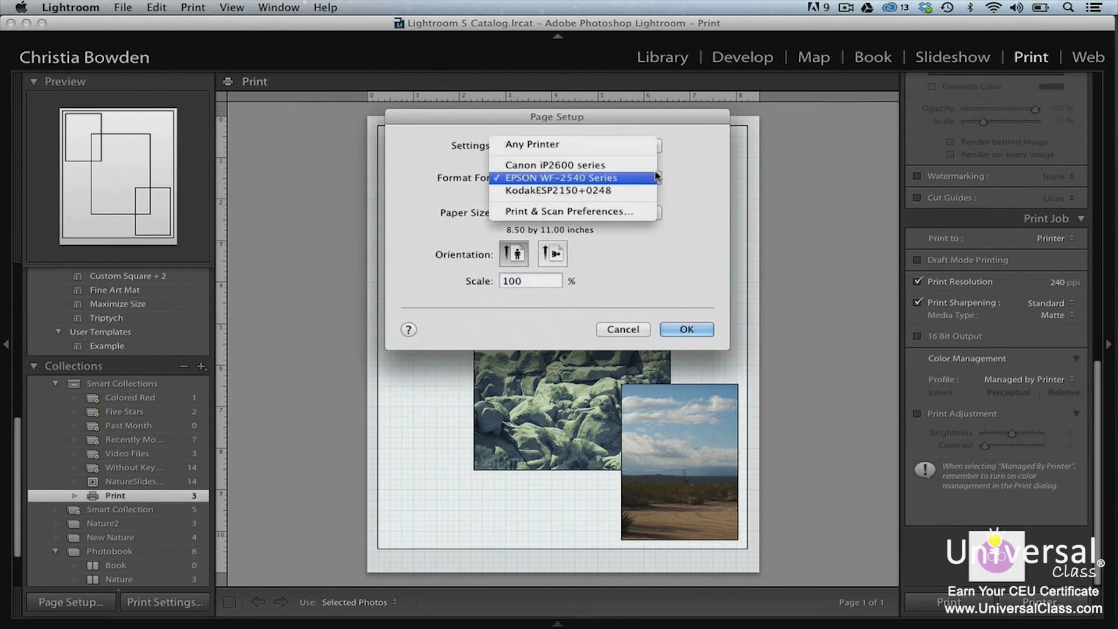
{"action": "left_click", "coordinate": [650, 211]}
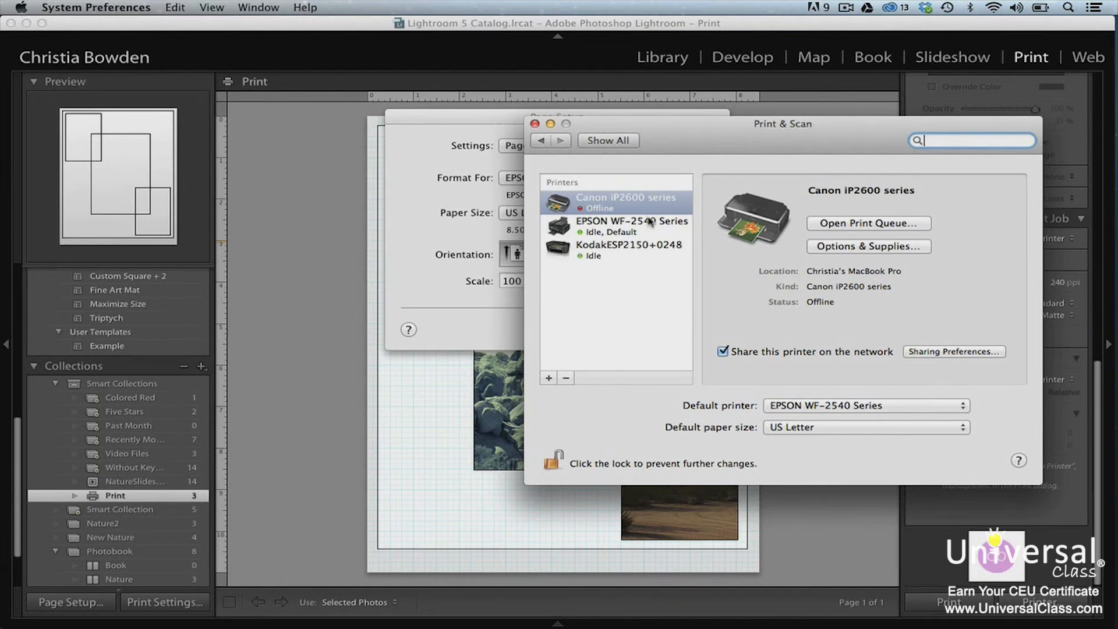
{"action": "left_click", "coordinate": [651, 223]}
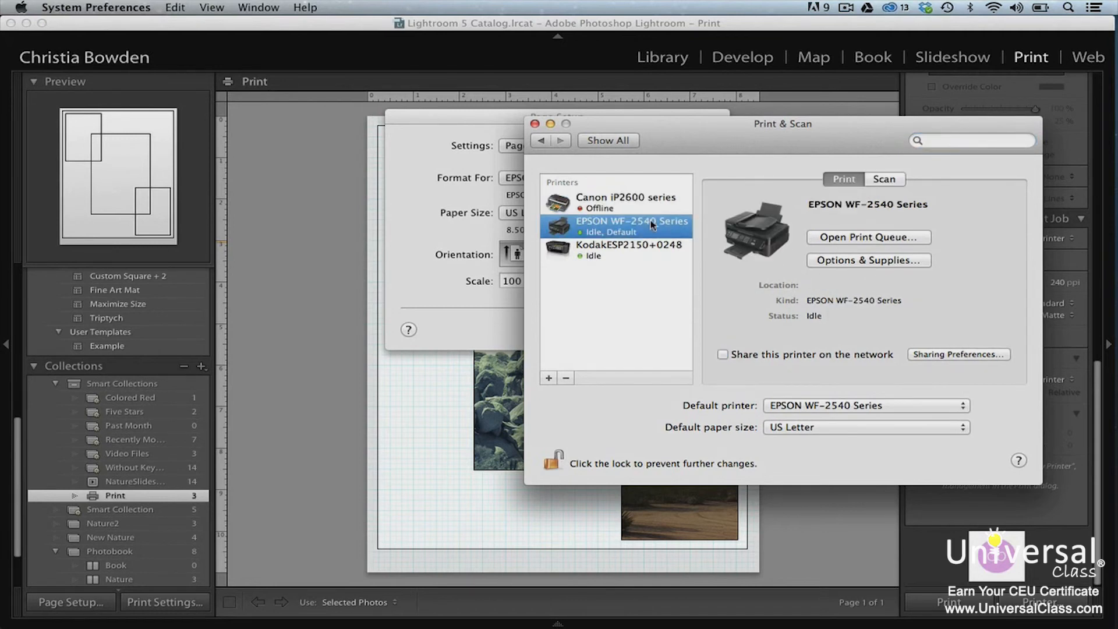
{"action": "left_click", "coordinate": [536, 124]}
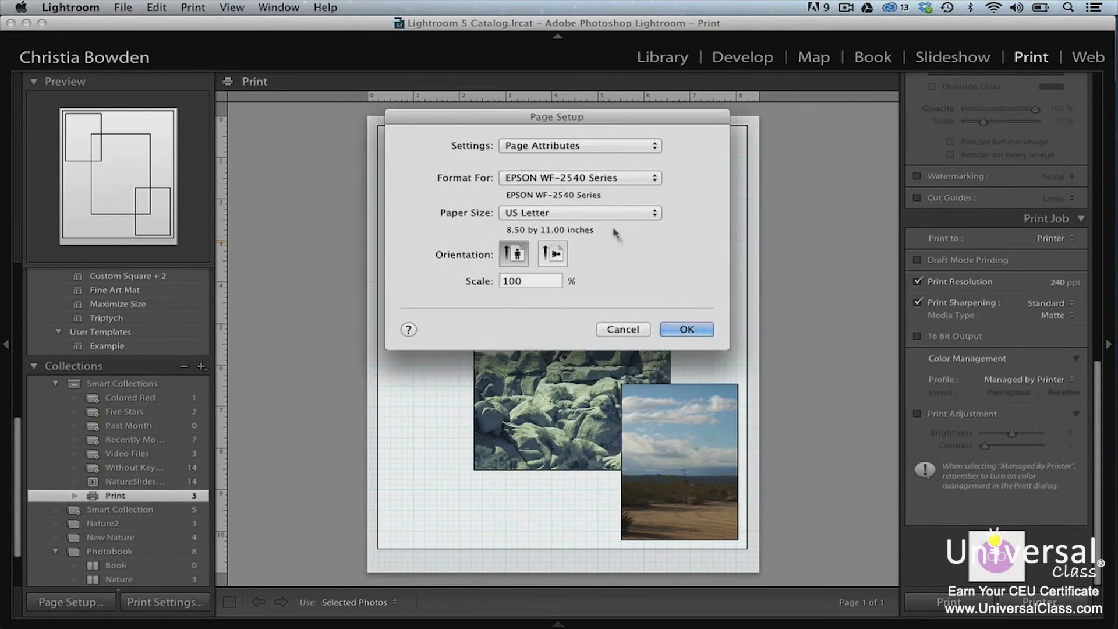
{"action": "left_click", "coordinate": [687, 329]}
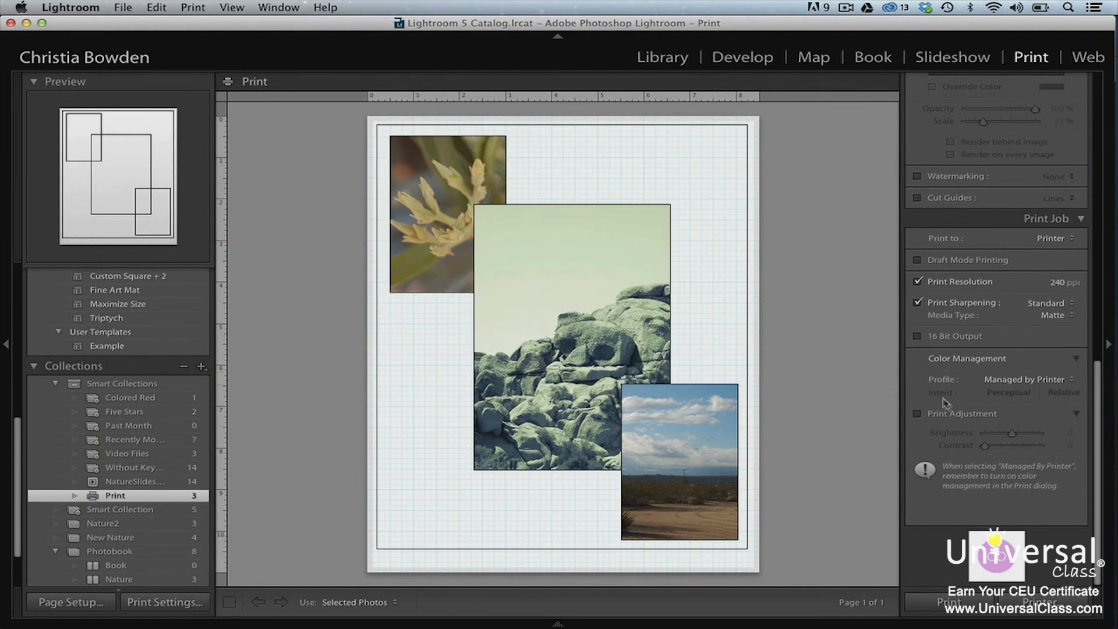
Enable print adjustment with brightness -10 and contrast +4, and send the page to print.
{"action": "left_click", "coordinate": [918, 413]}
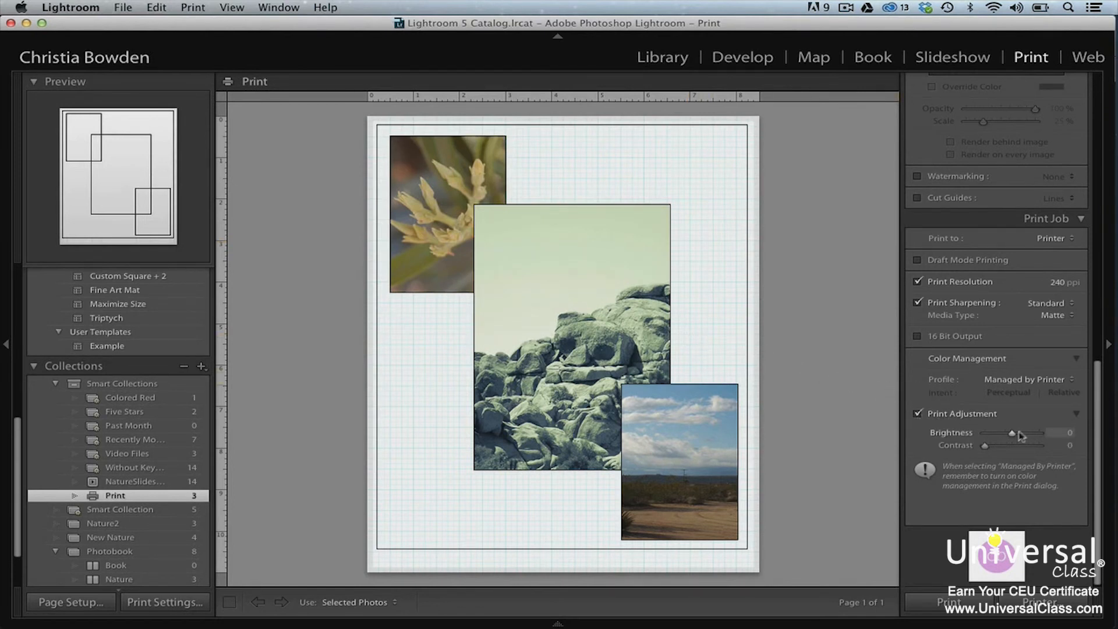
{"action": "left_click_drag", "start_coordinate": [1013, 437], "coordinate": [991, 447]}
{"action": "left_click", "coordinate": [974, 612]}
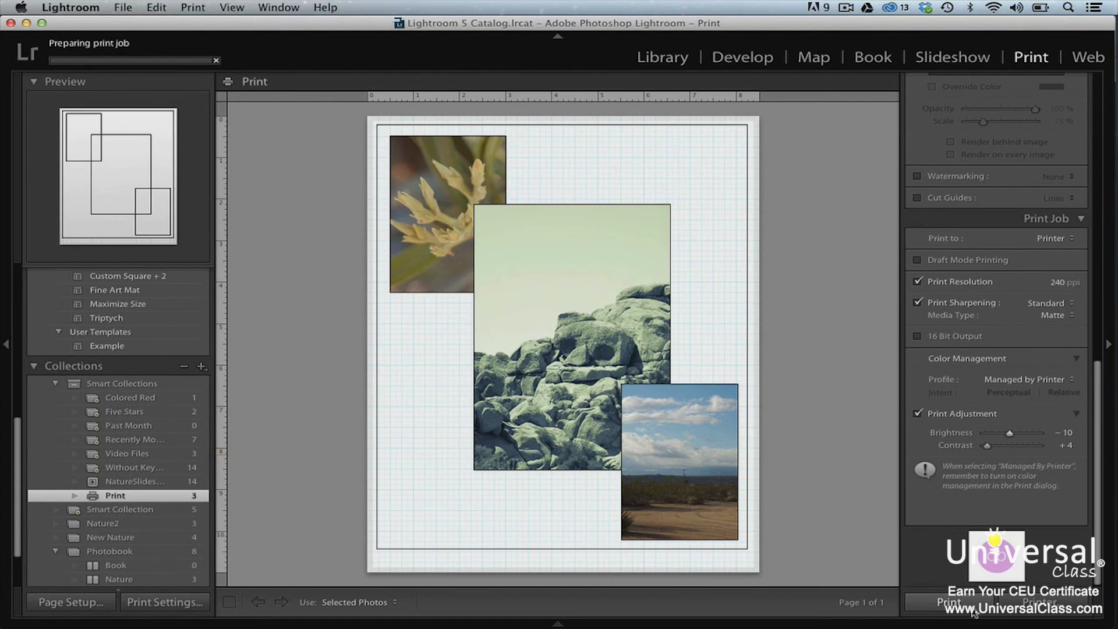